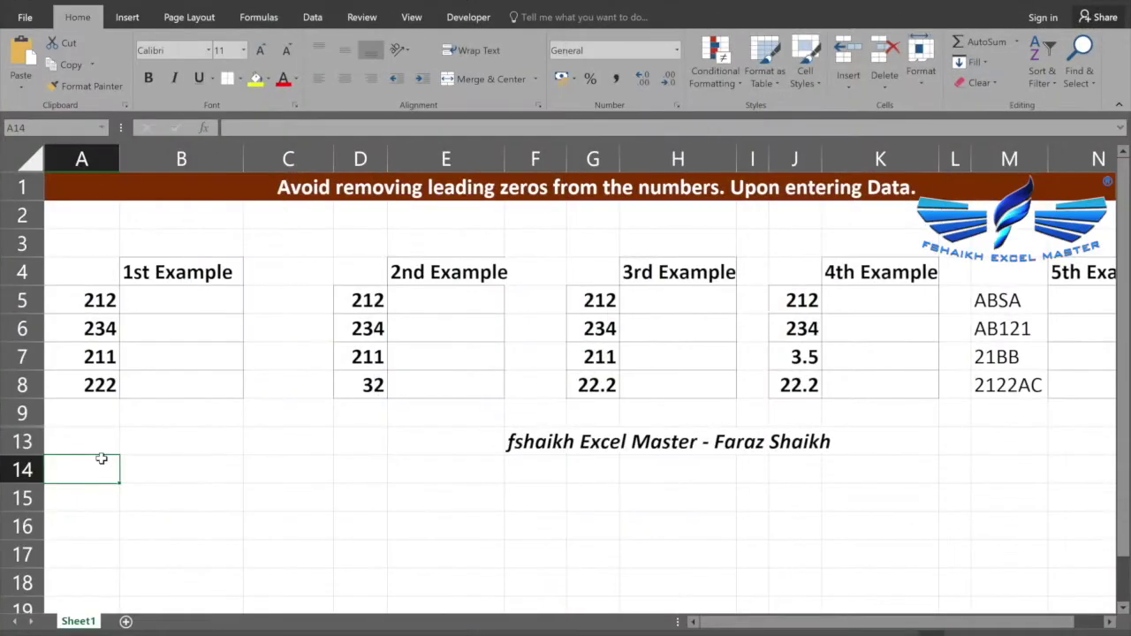
Test entering 02121 in A14 to see the leading zero dropped, then clear it.
text(02121)
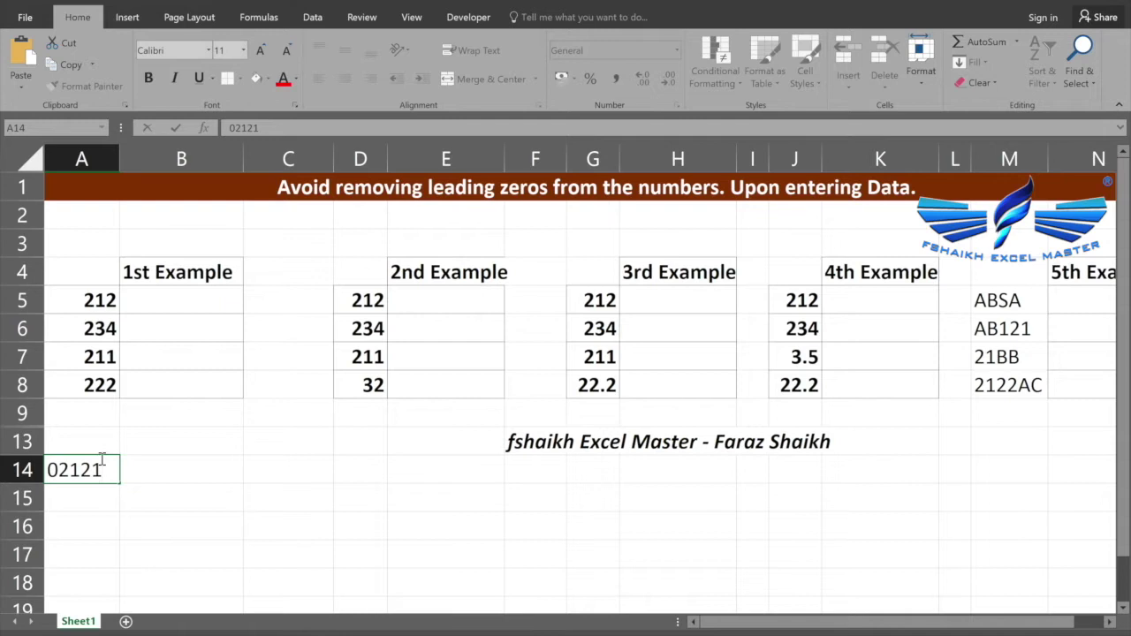
key(Return)
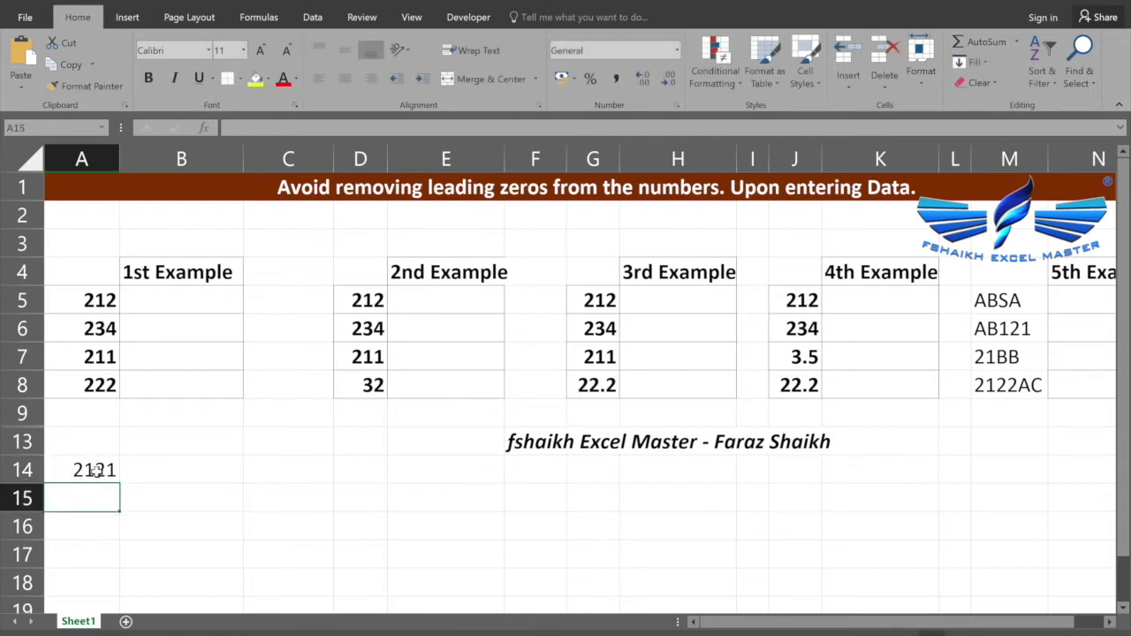
click(96, 470)
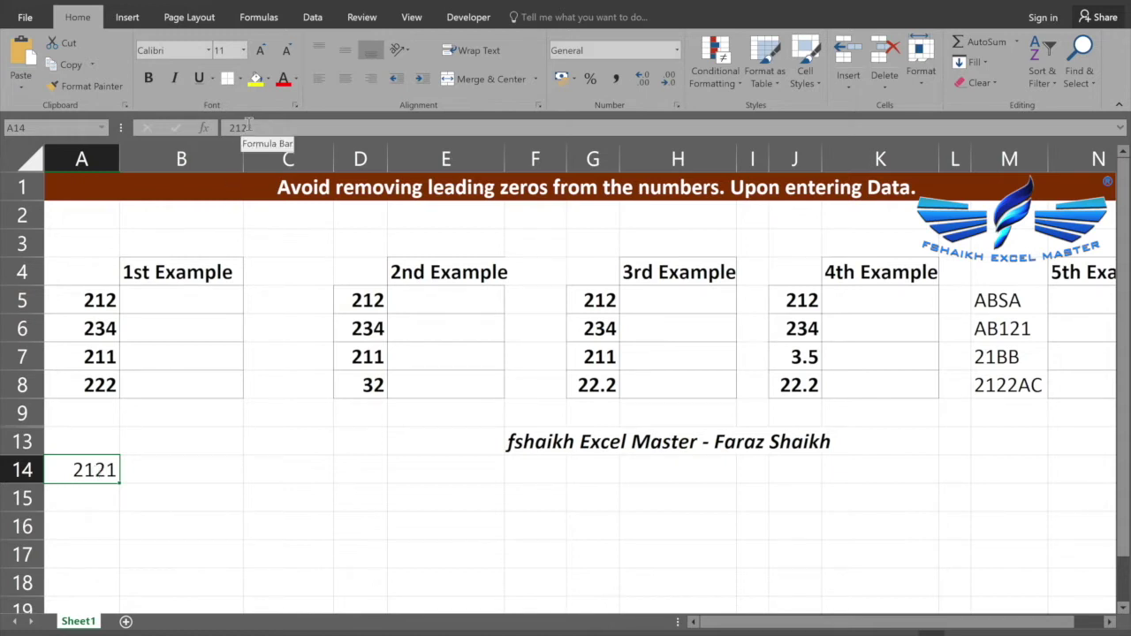
key(Delete)
Enter '00212 in B5 and let Flash Fill add 00234, 00211 and 00222 as text.
click(89, 305)
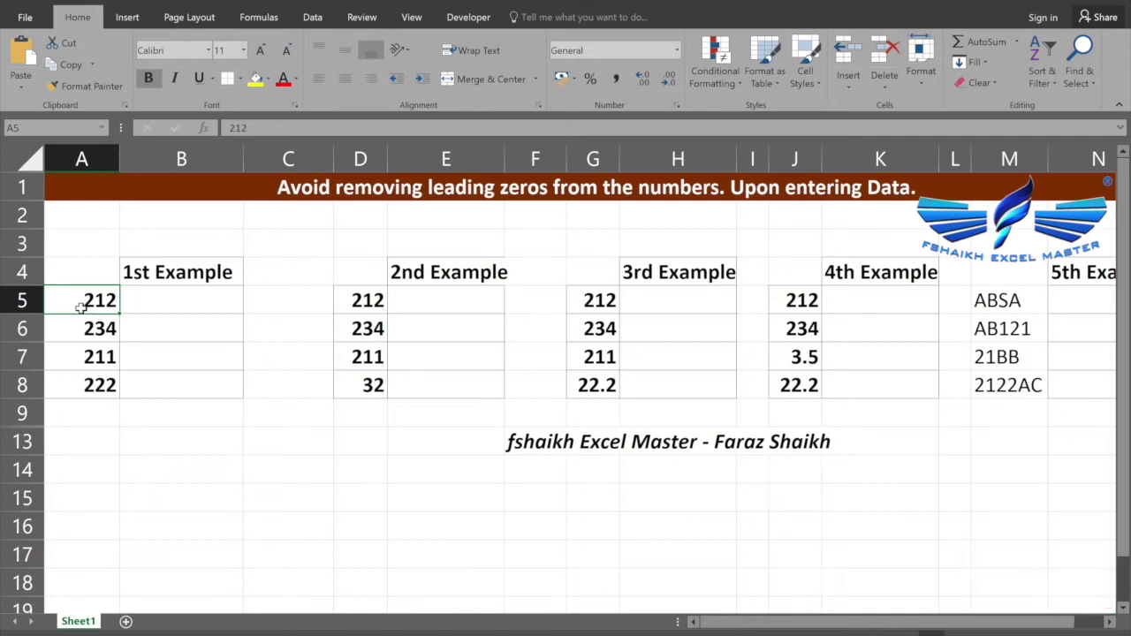
click(147, 314)
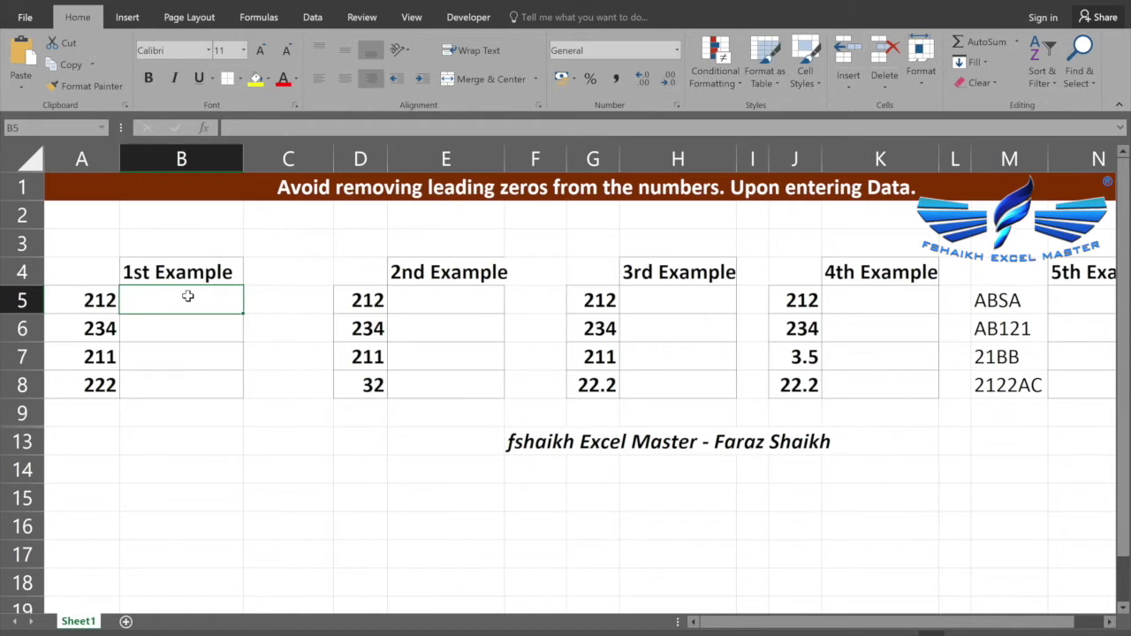
text(')
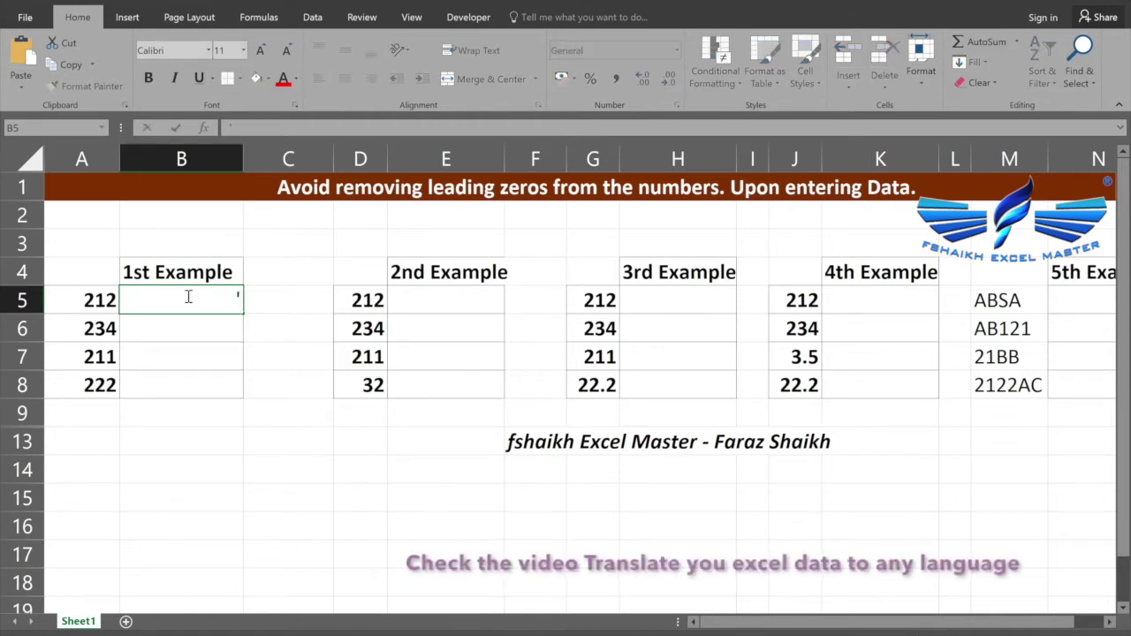
text(00)
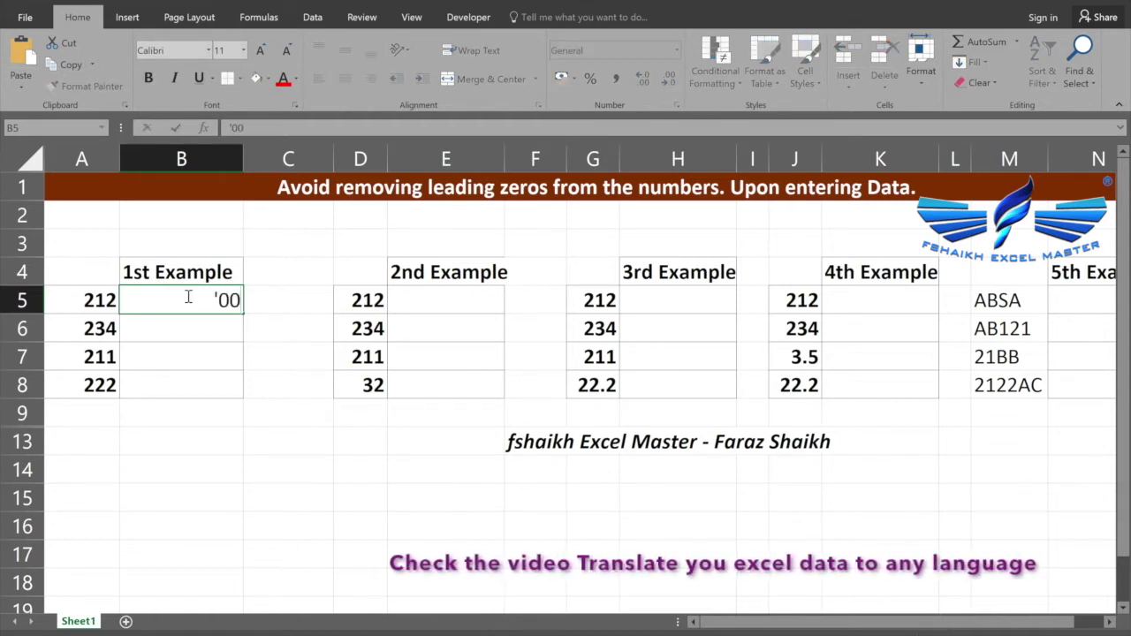
text(212)
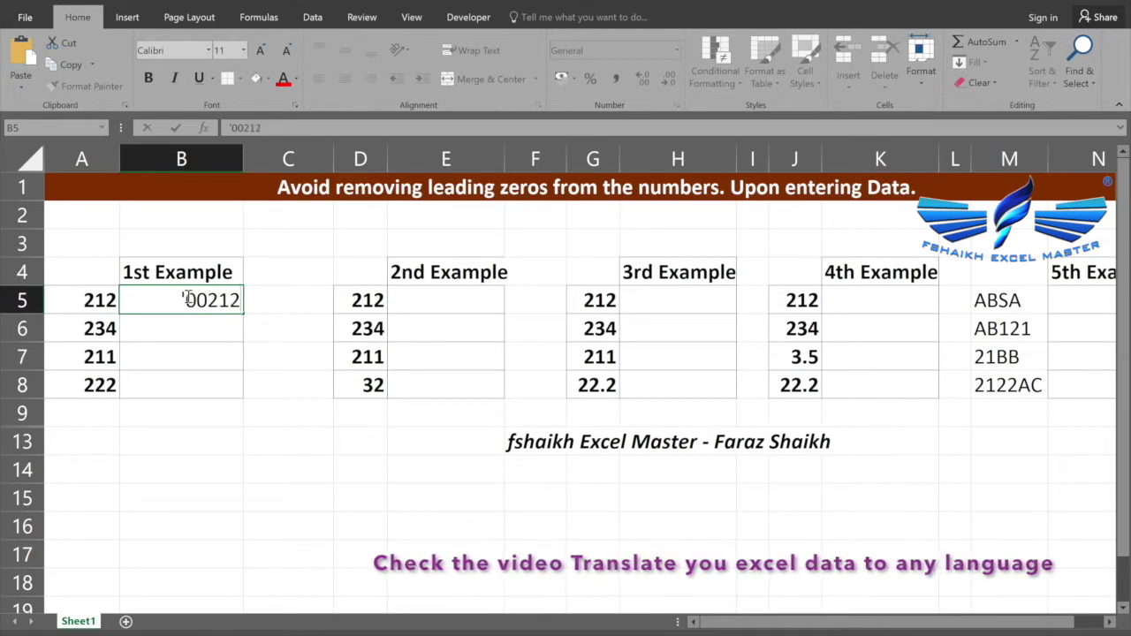
key(Return)
text(')
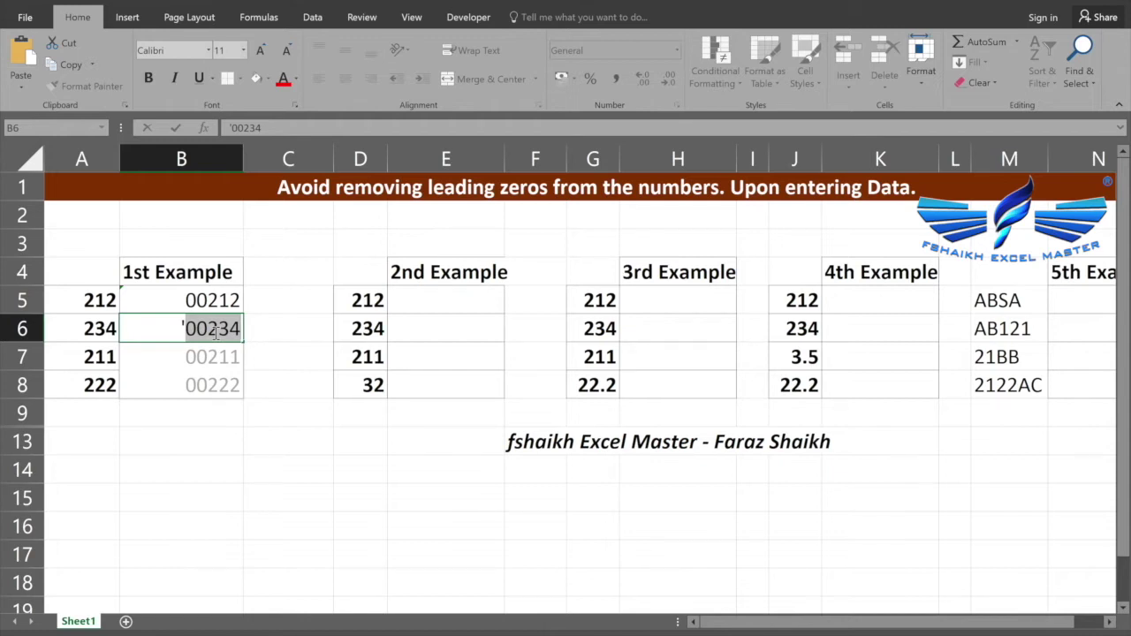
key(Return)
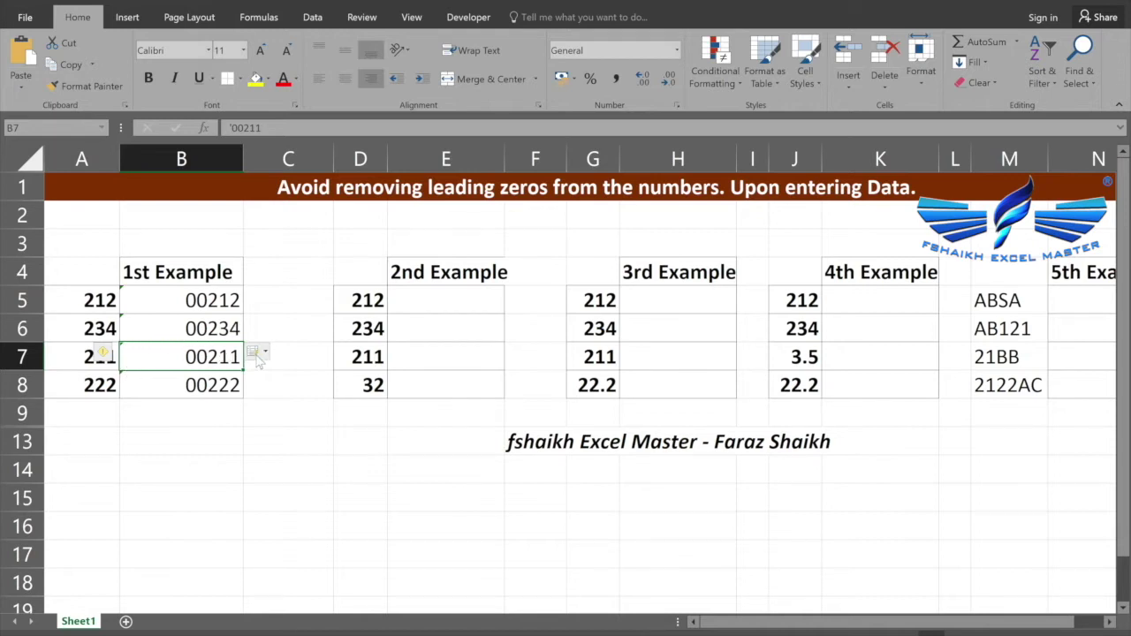
click(433, 307)
click(168, 299)
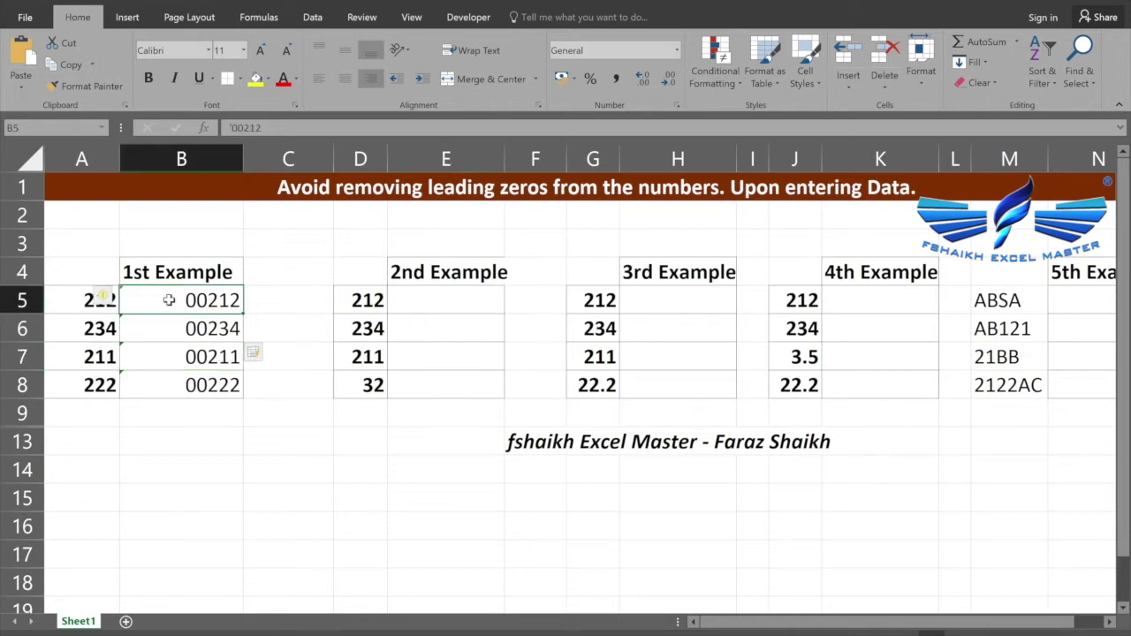
mouse_move(101, 302)
Enter =CONCATENATE("00",D5) in E5 to prefix 00 to the number.
click(427, 298)
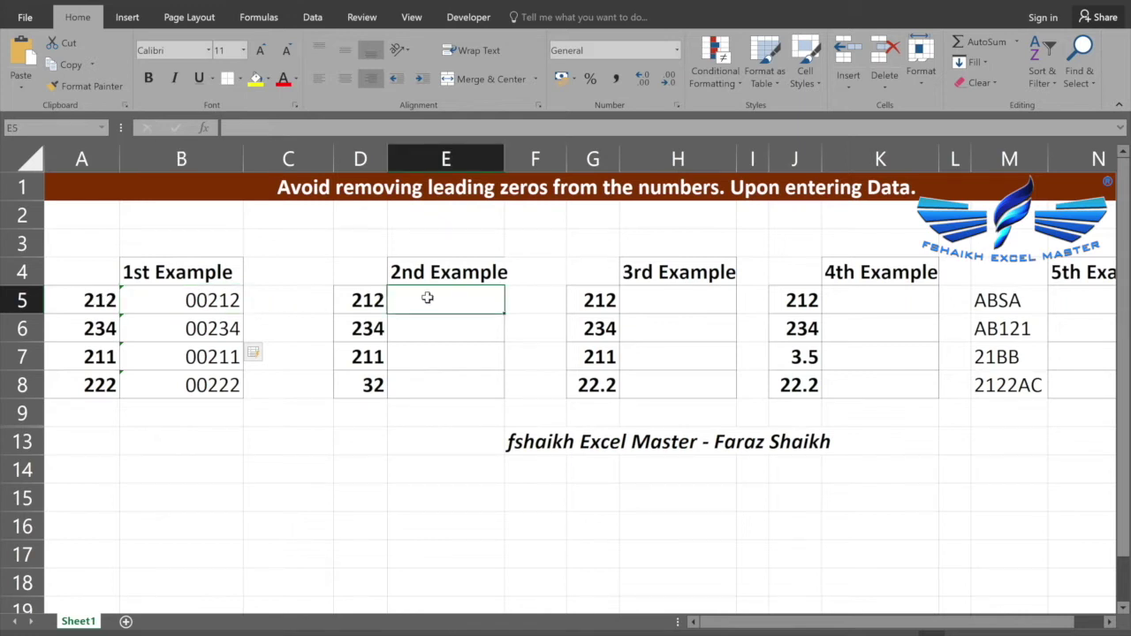
text(=)
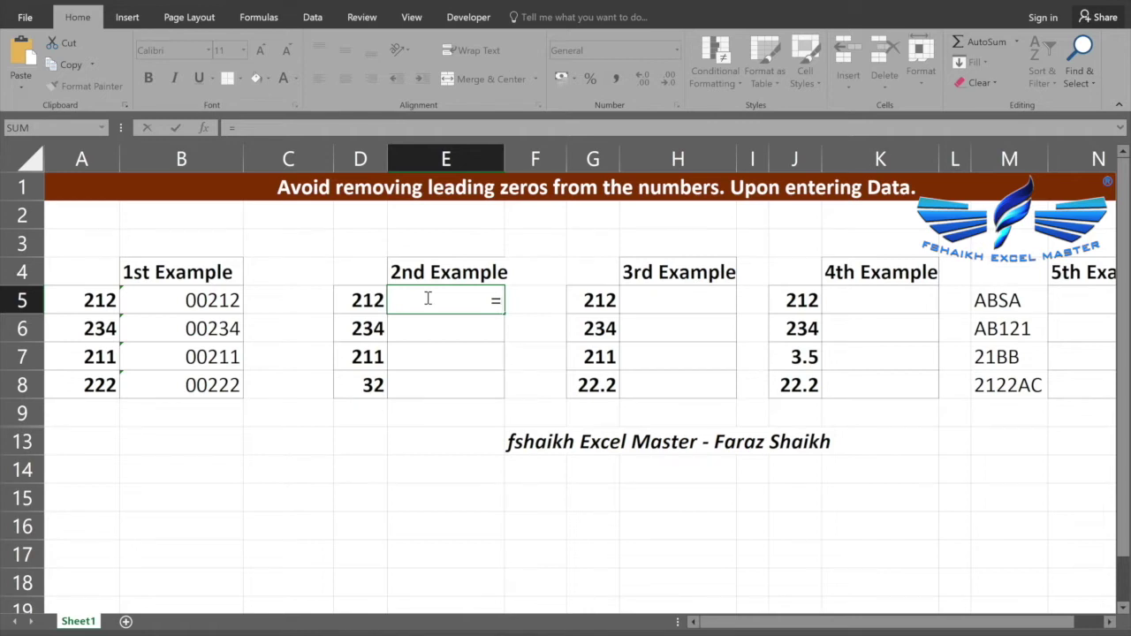
key(Escape)
text(=con)
key(Tab)
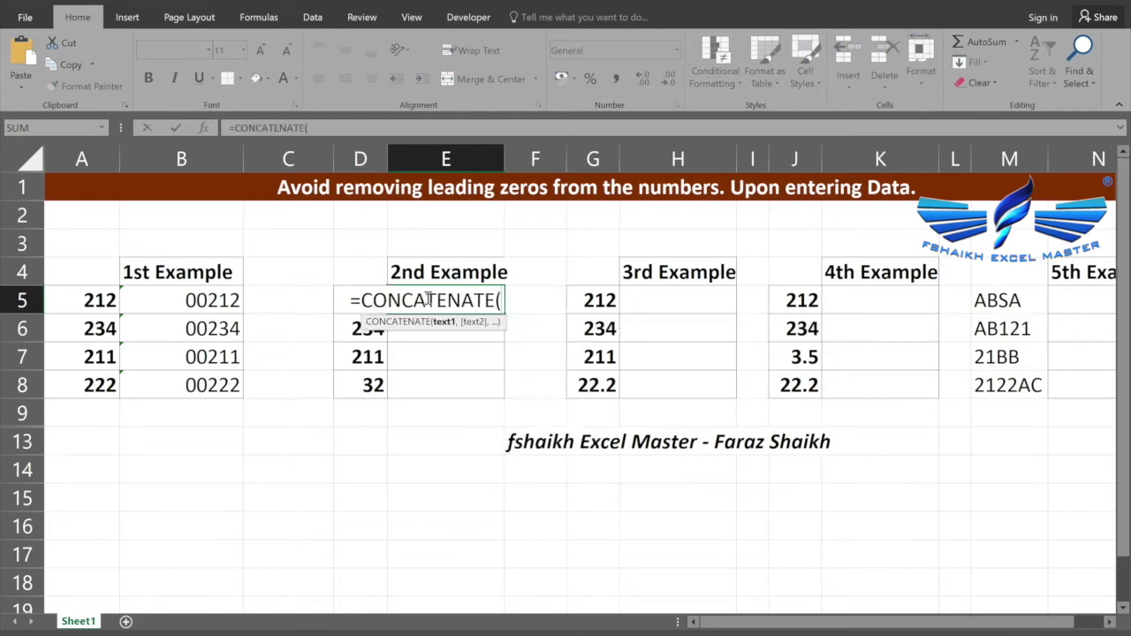
text(")
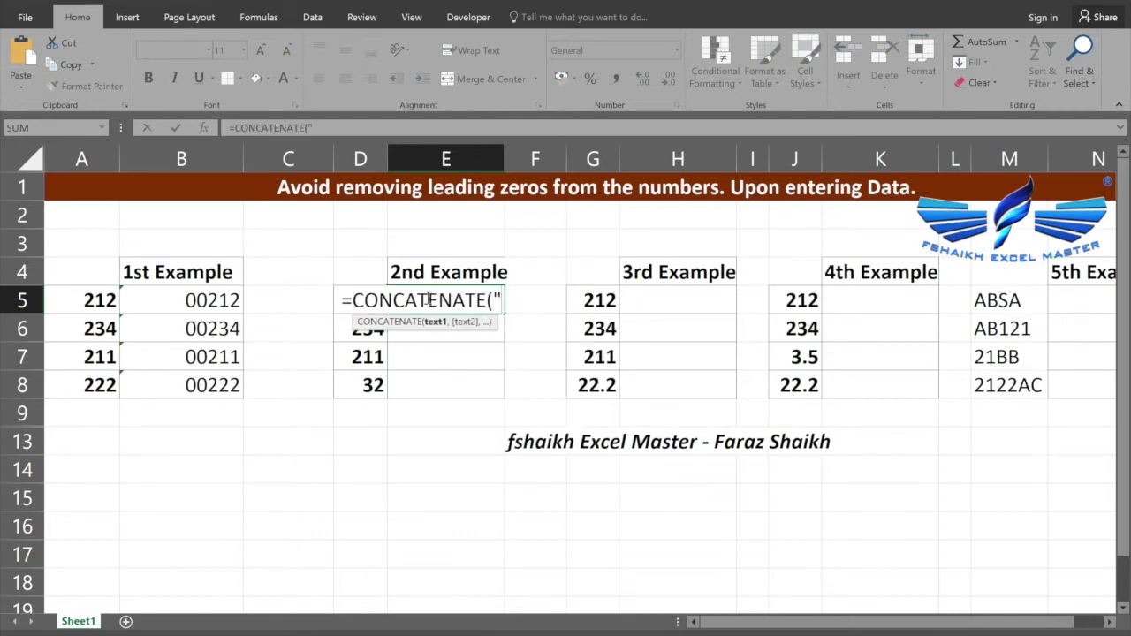
text(00)
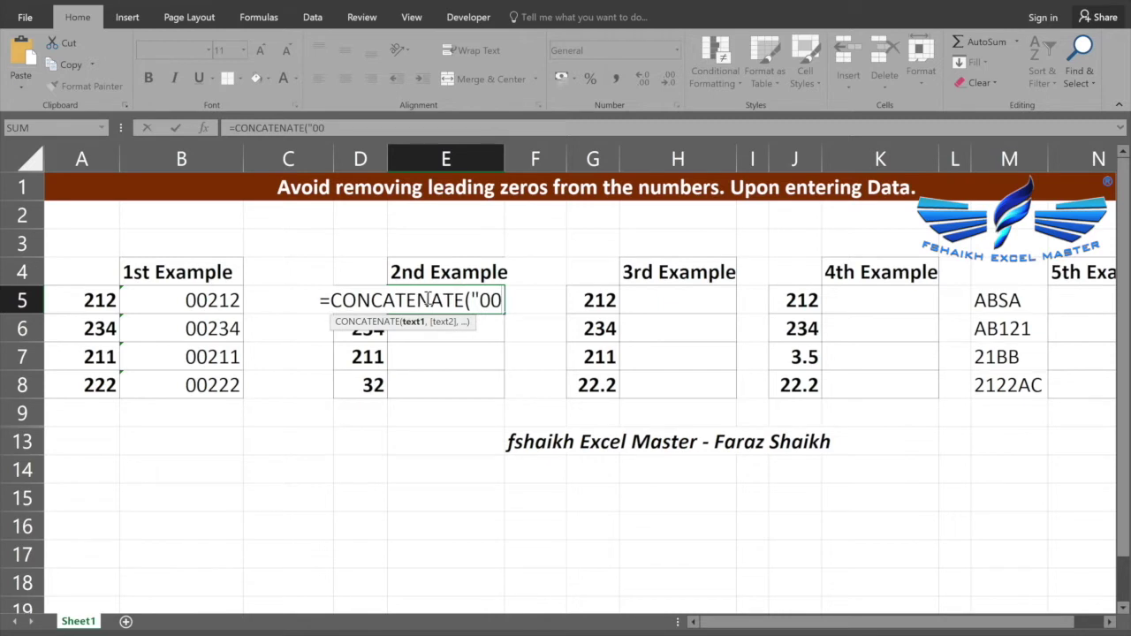
text(",)
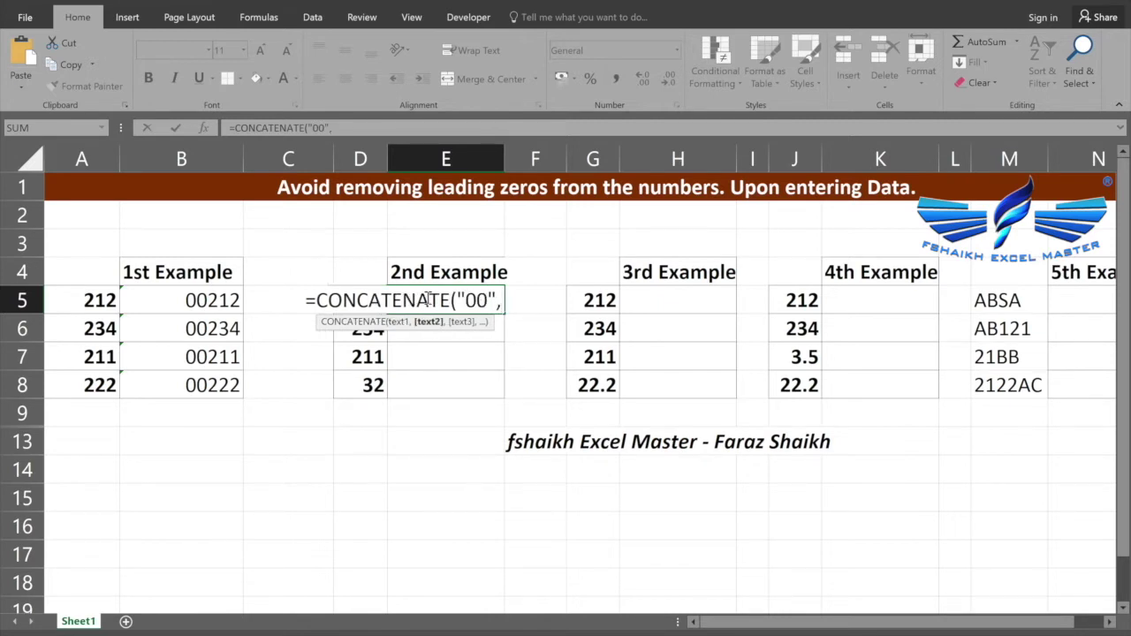
key(Left)
key(Return)
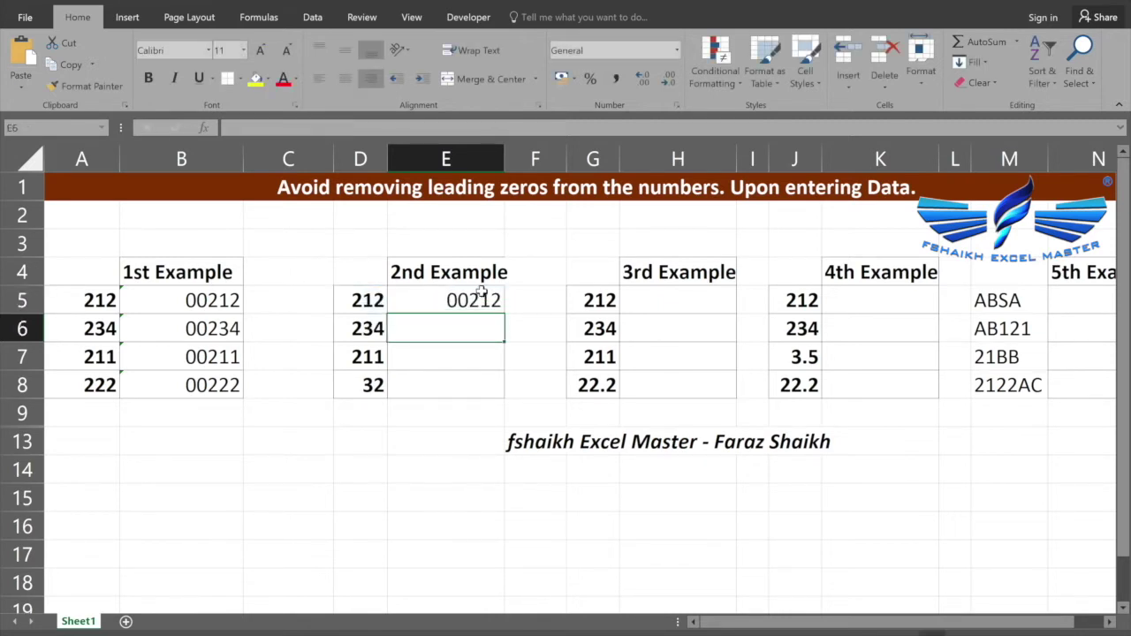
Copy the E5 formula down to E8, giving 00234, 00211 and 0032.
click(484, 301)
double_click(503, 310)
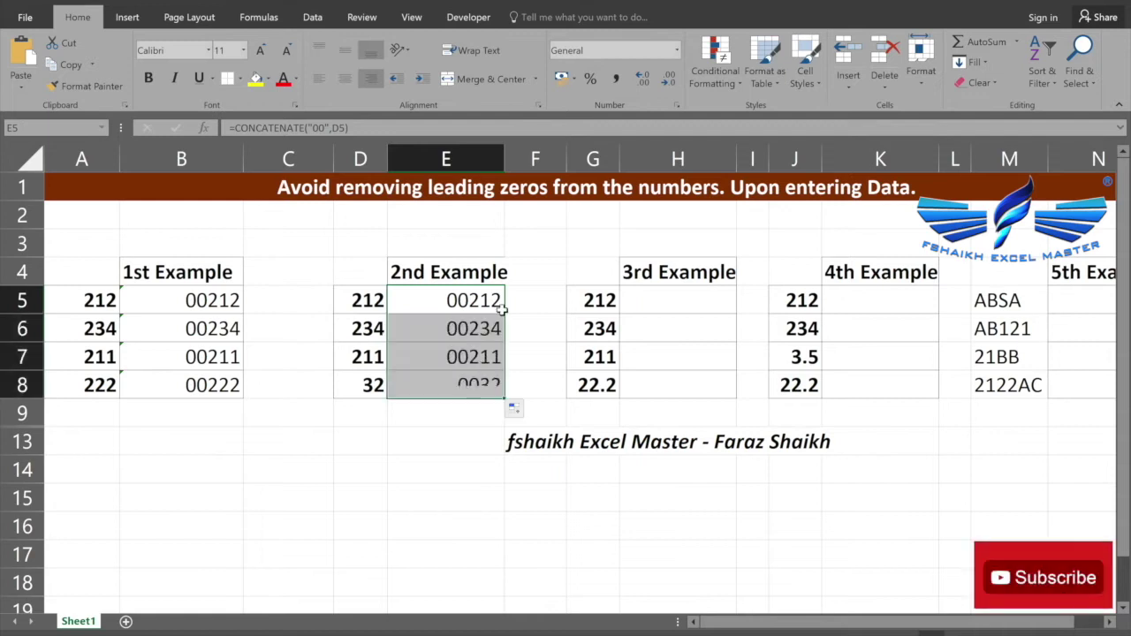
click(436, 325)
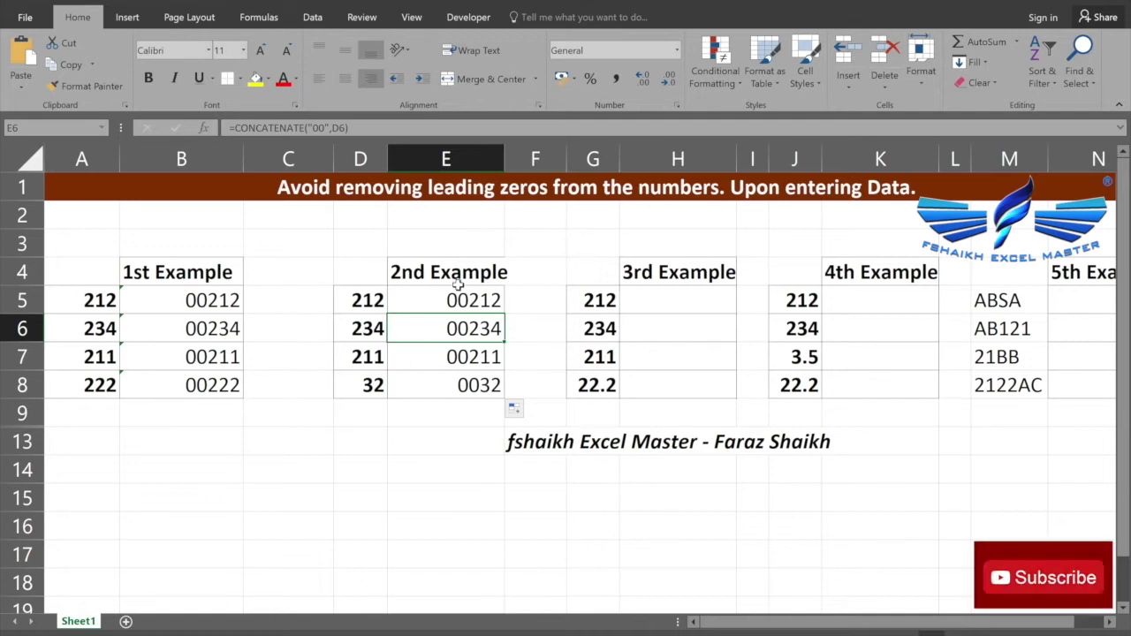
click(451, 389)
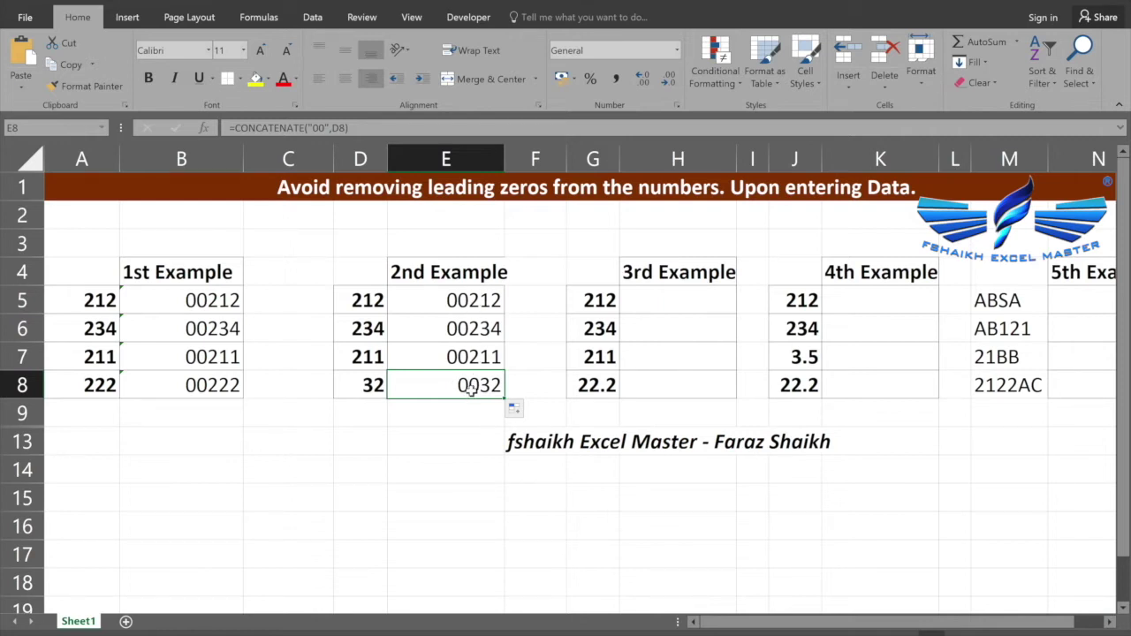
click(406, 290)
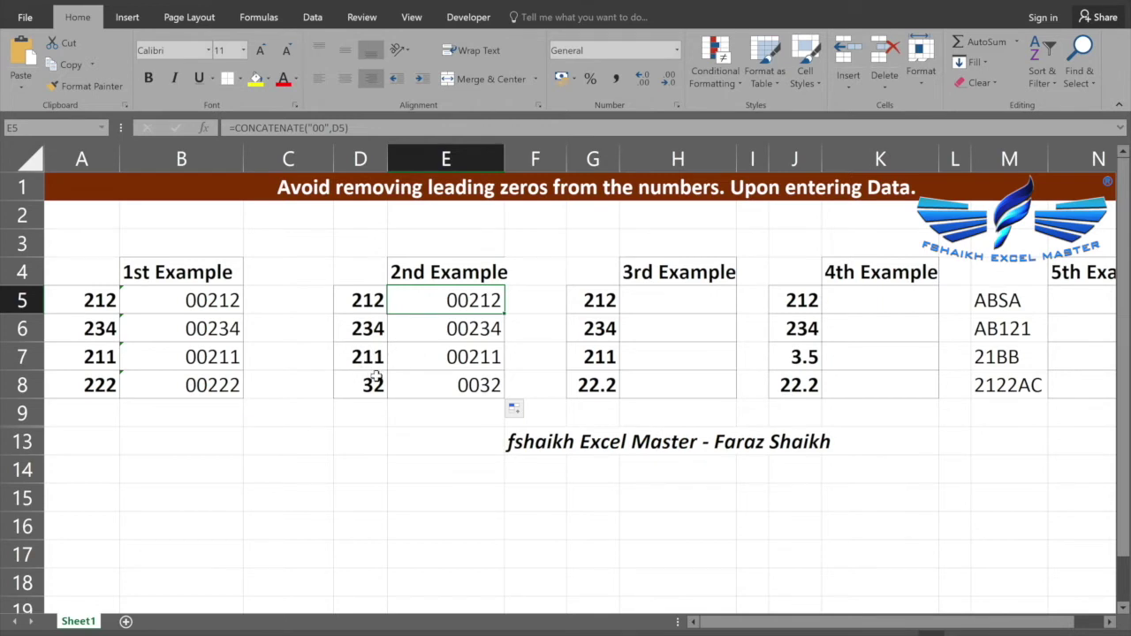
click(661, 307)
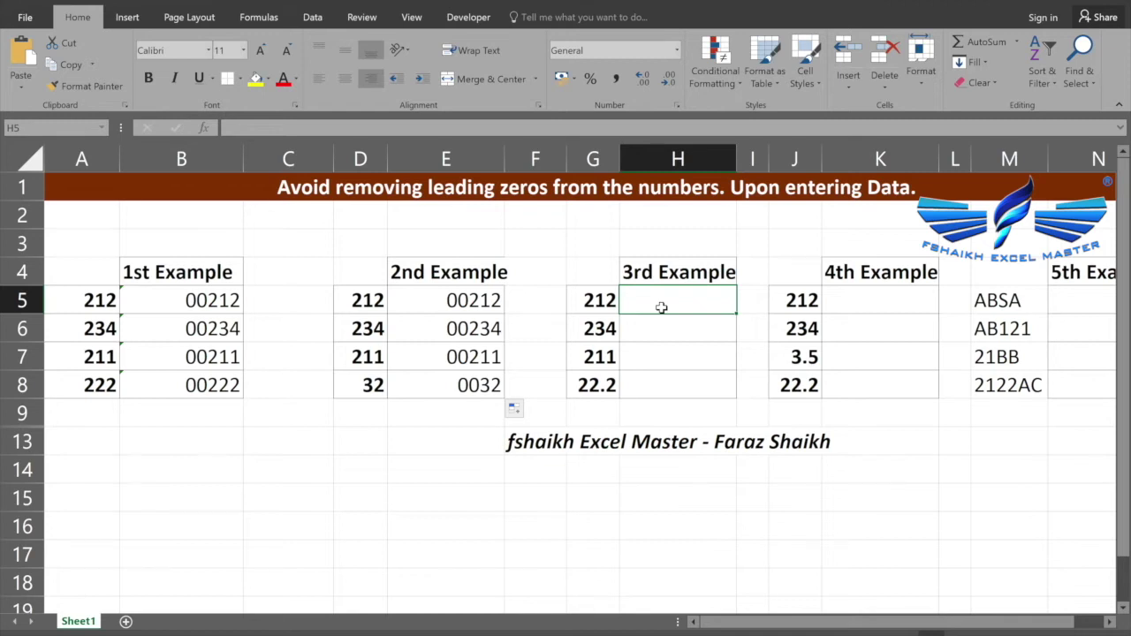
Enter =TEXT(G5,"00000") in H5 and fill it down to row 8.
text(=tex)
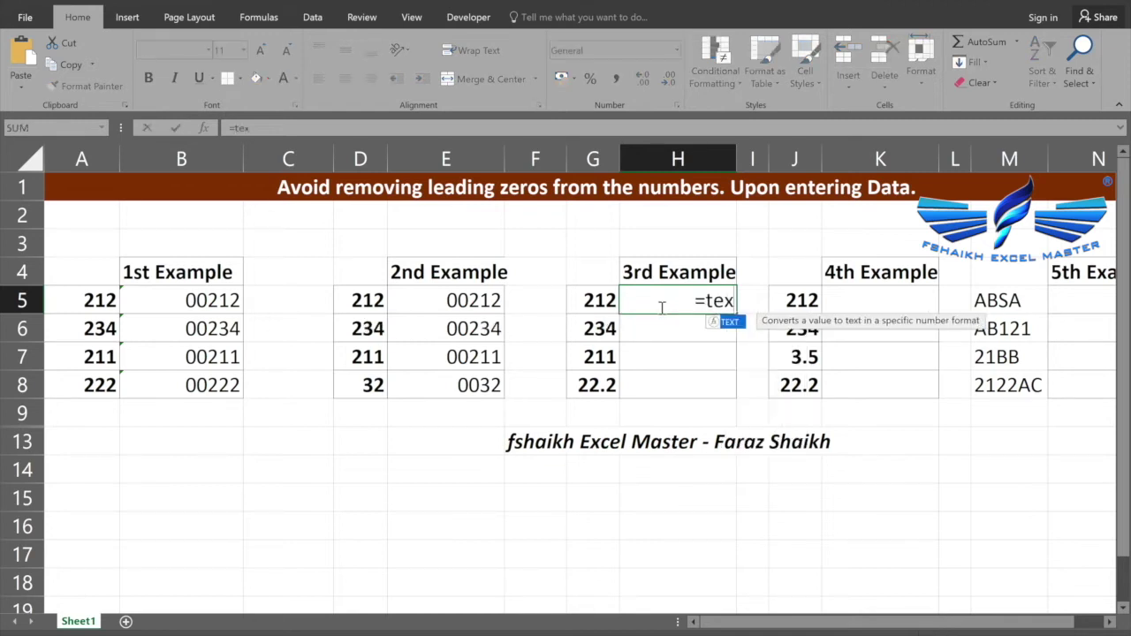
key(Tab)
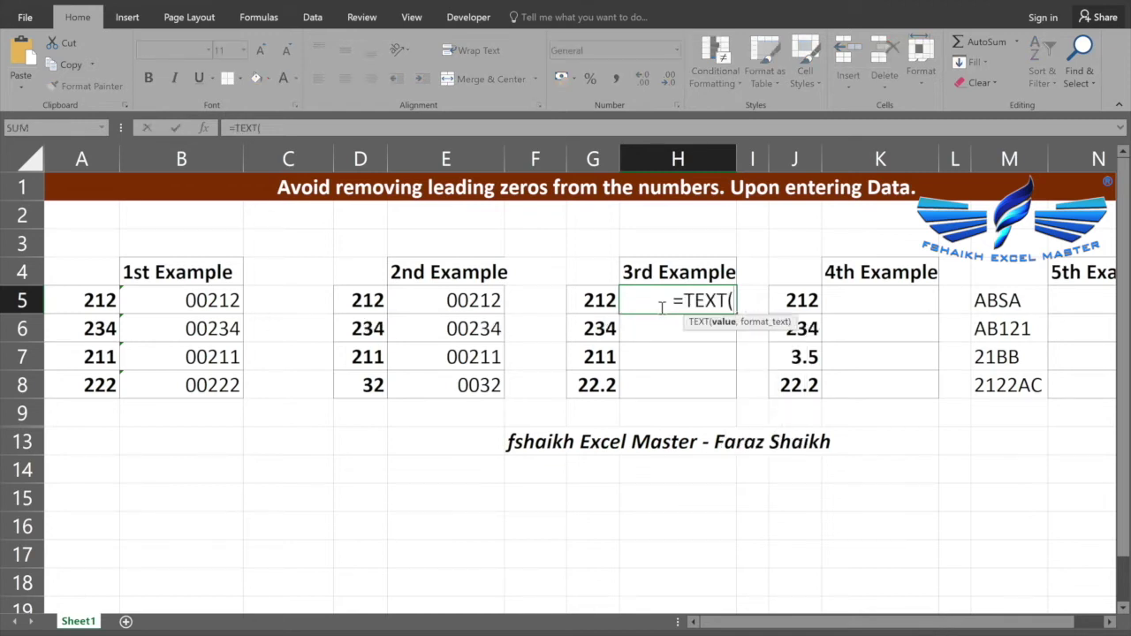
click(594, 302)
text(,)
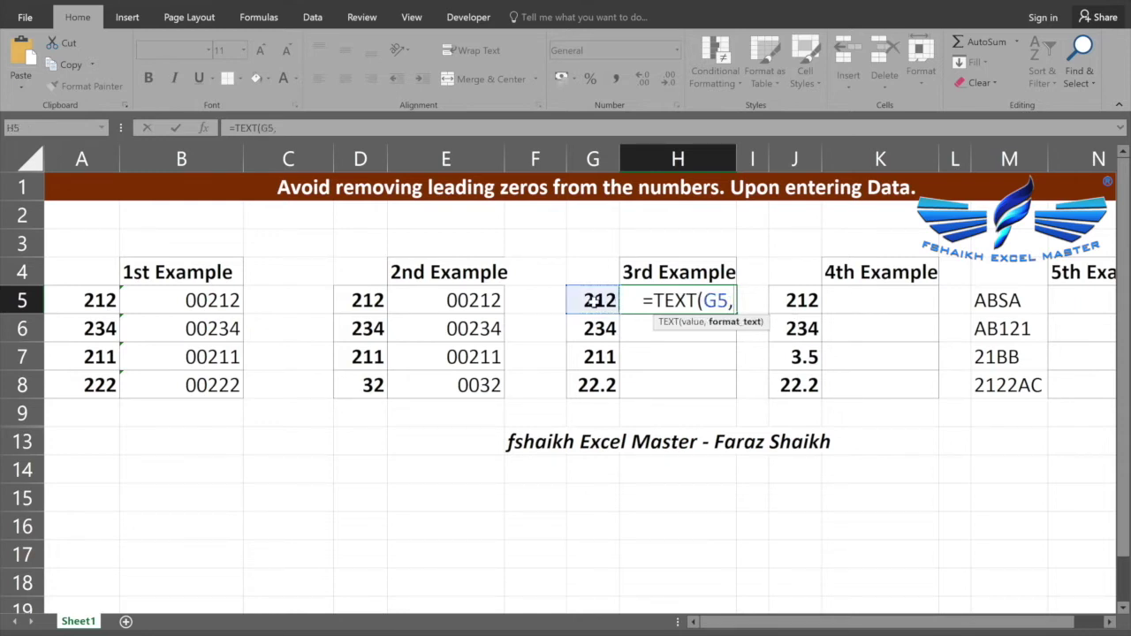
text(")
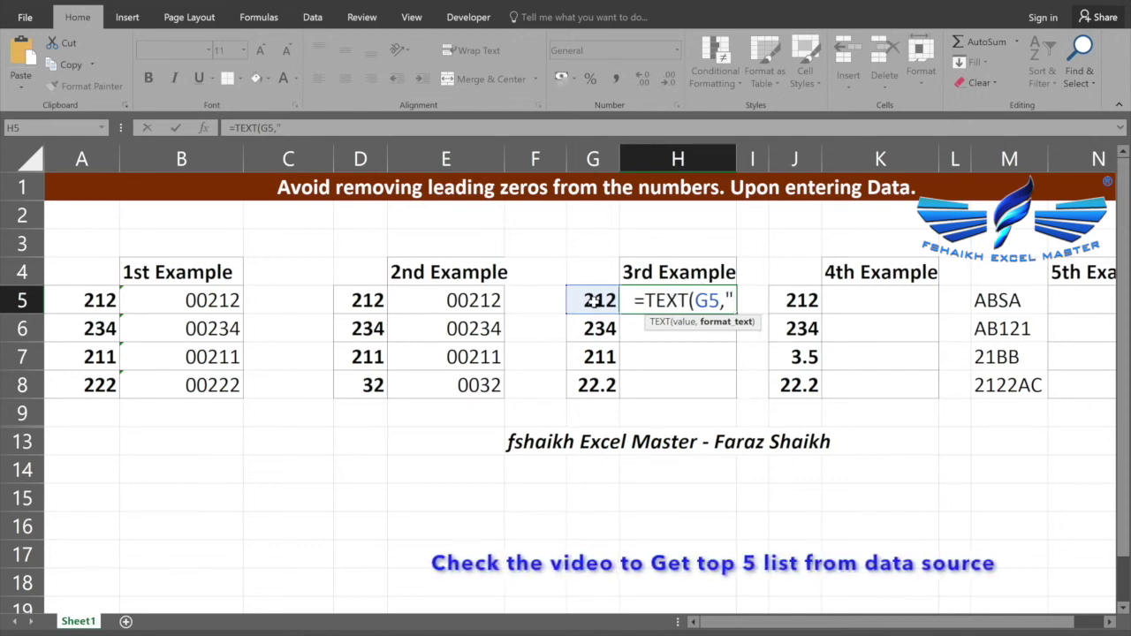
text(0000)
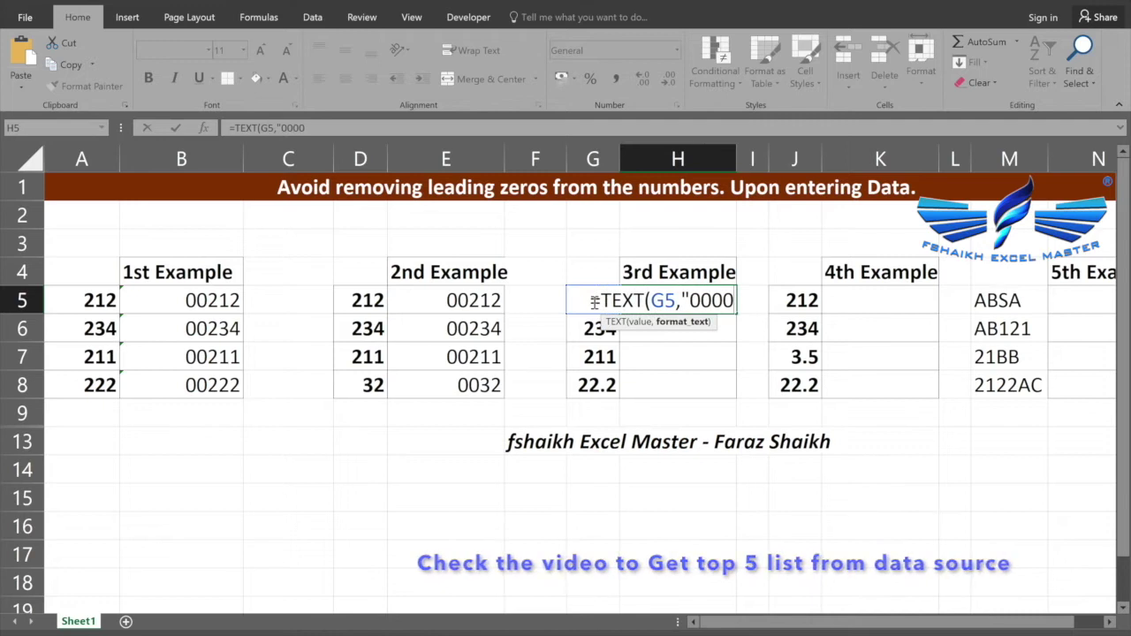
text(0")
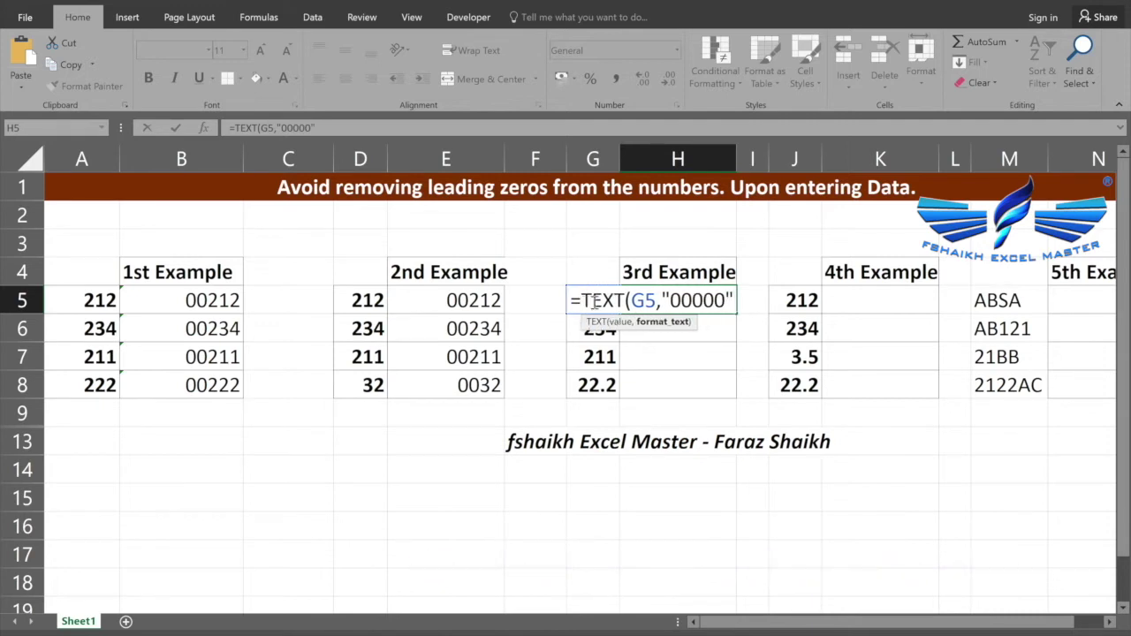
text())
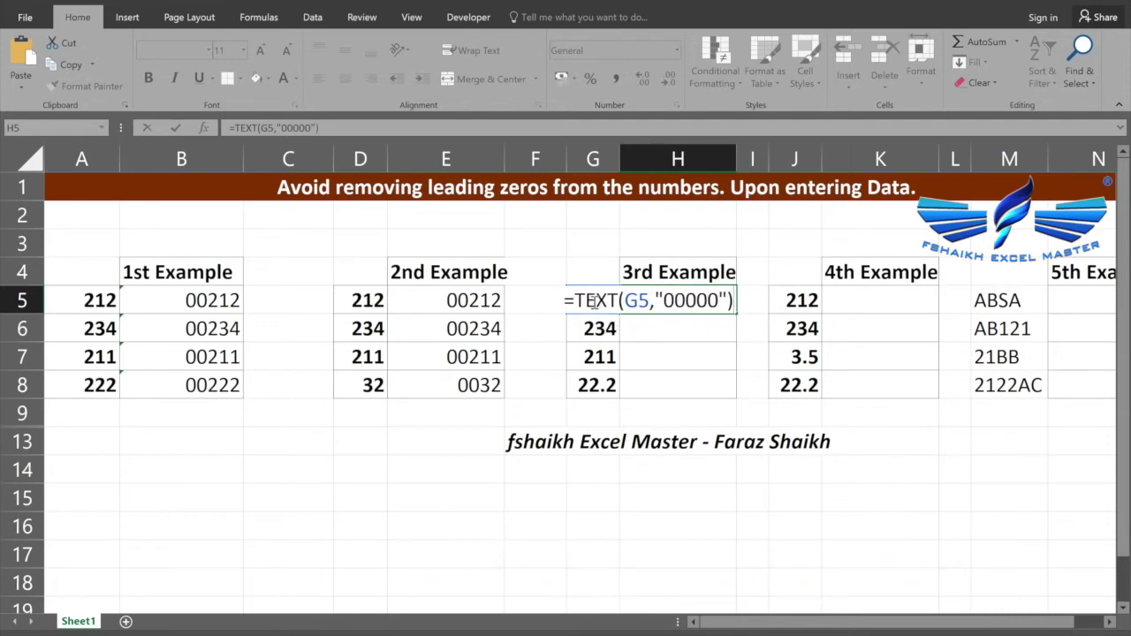
key(Return)
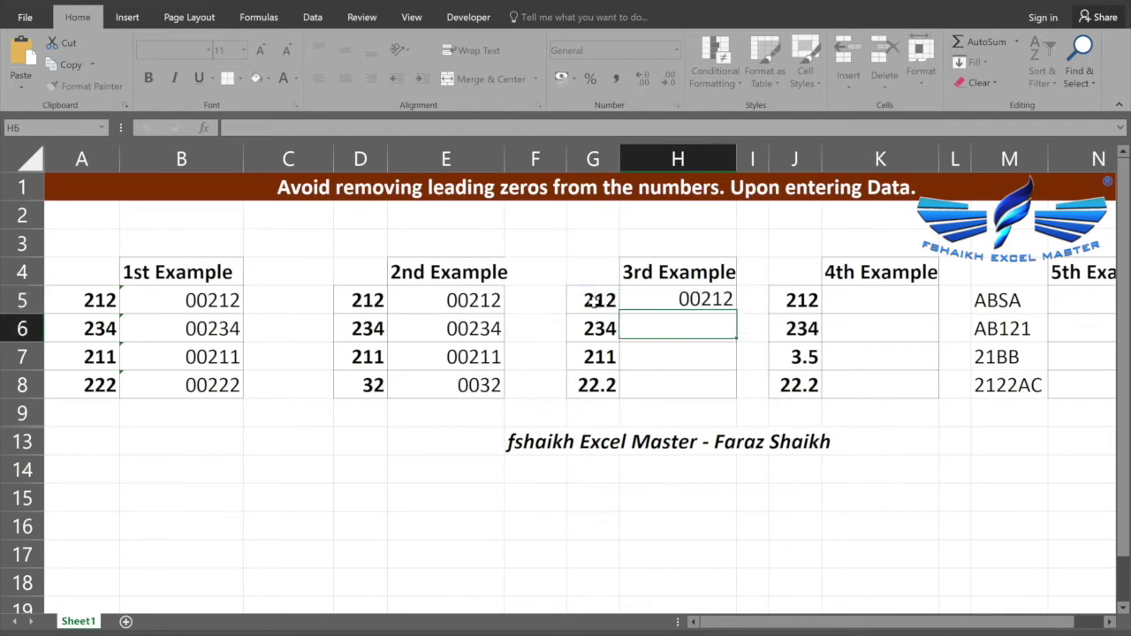
click(730, 303)
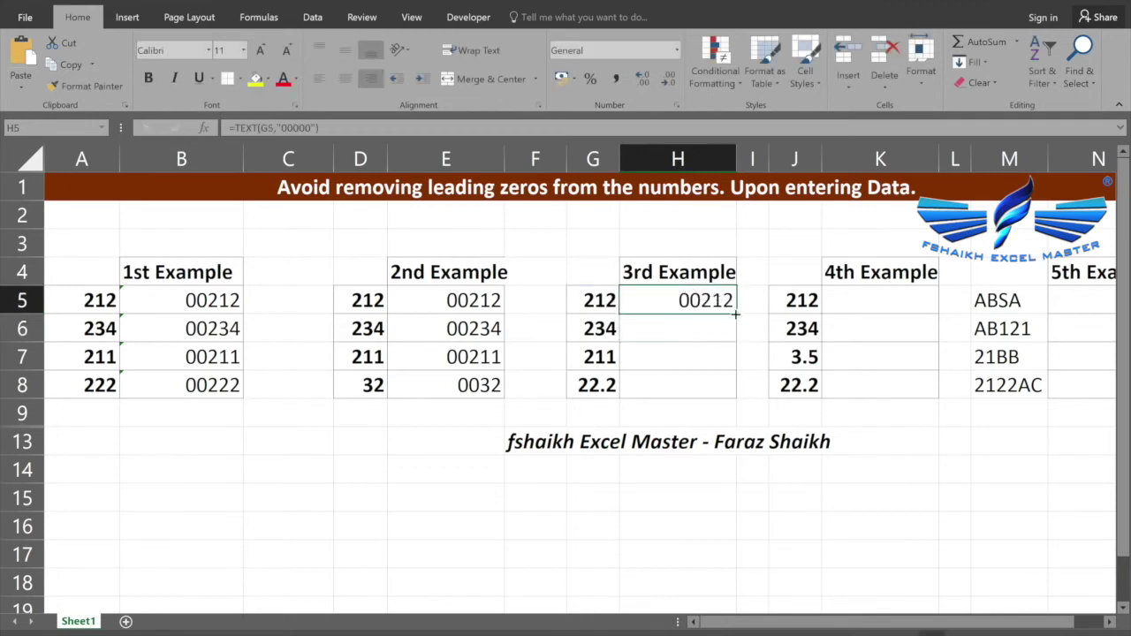
double_click(734, 314)
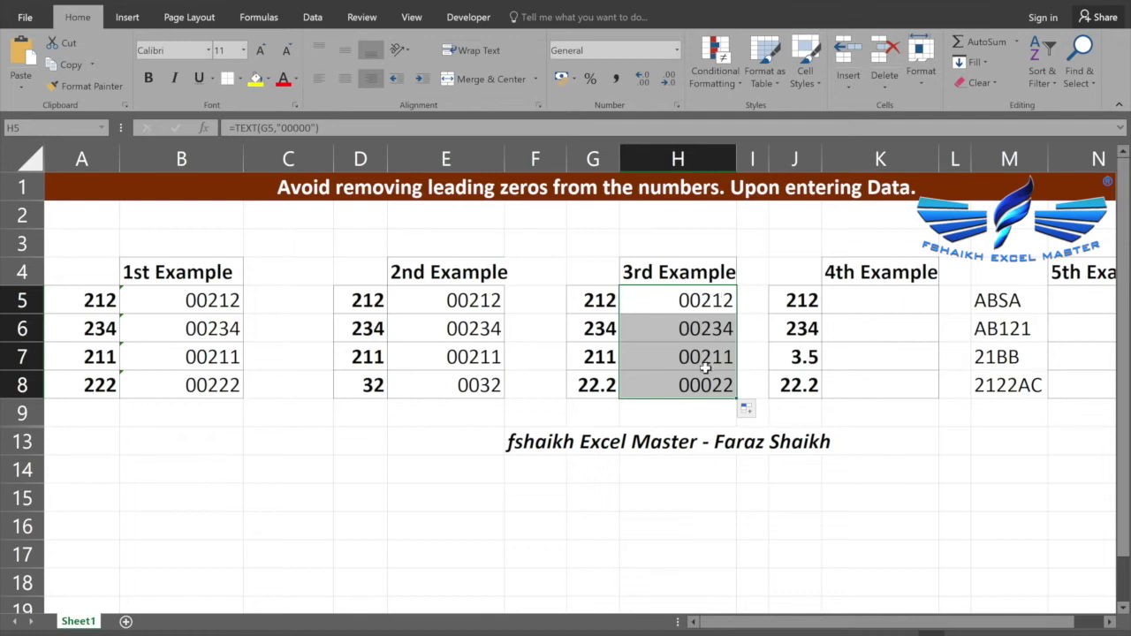
click(614, 389)
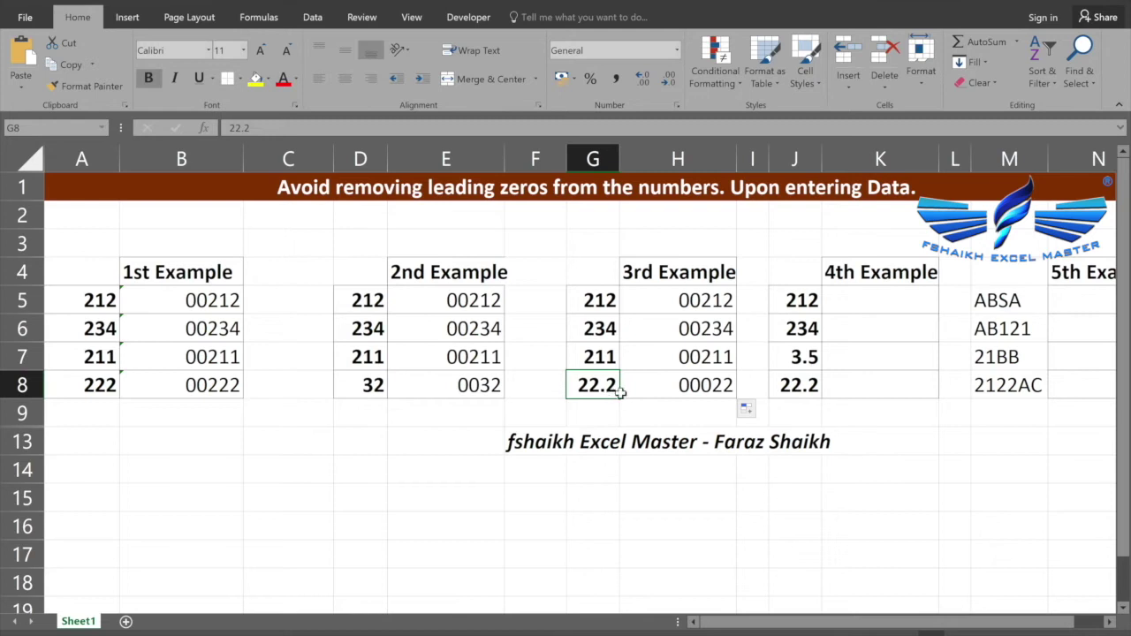
Change the H5 format code to "00000.0" and fill it down to H8.
double_click(704, 302)
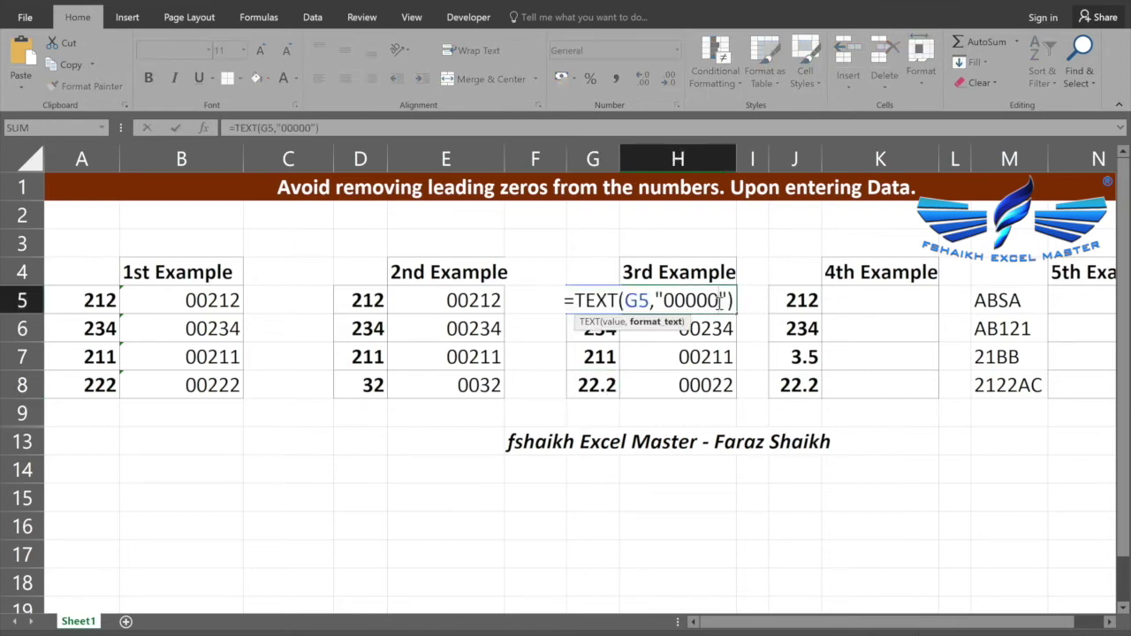
text(.)
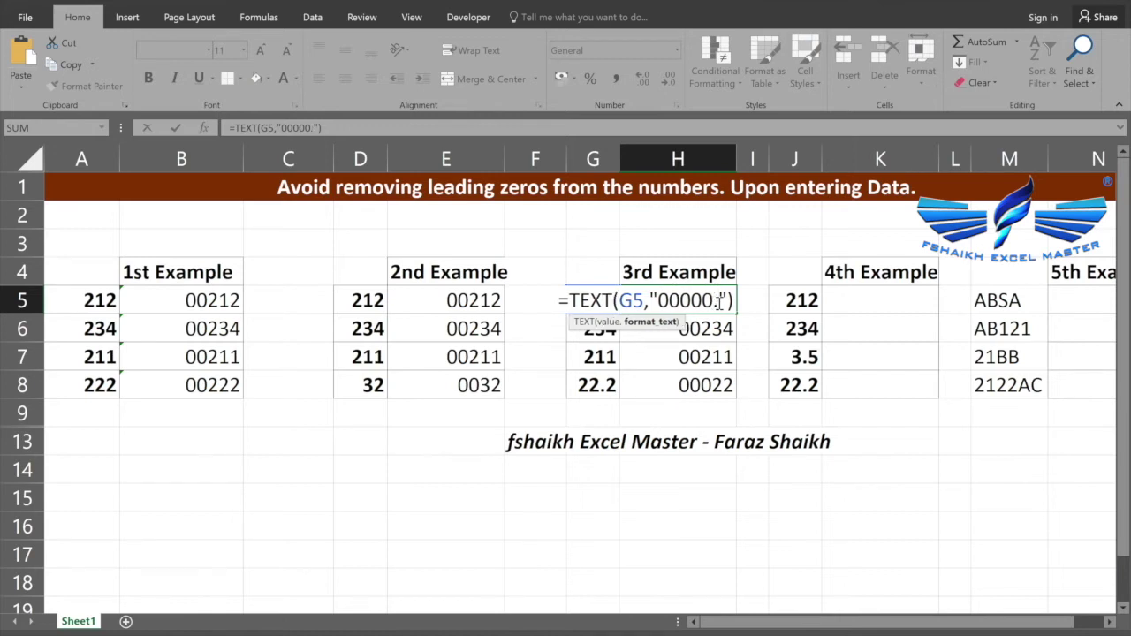
text(0)
key(Return)
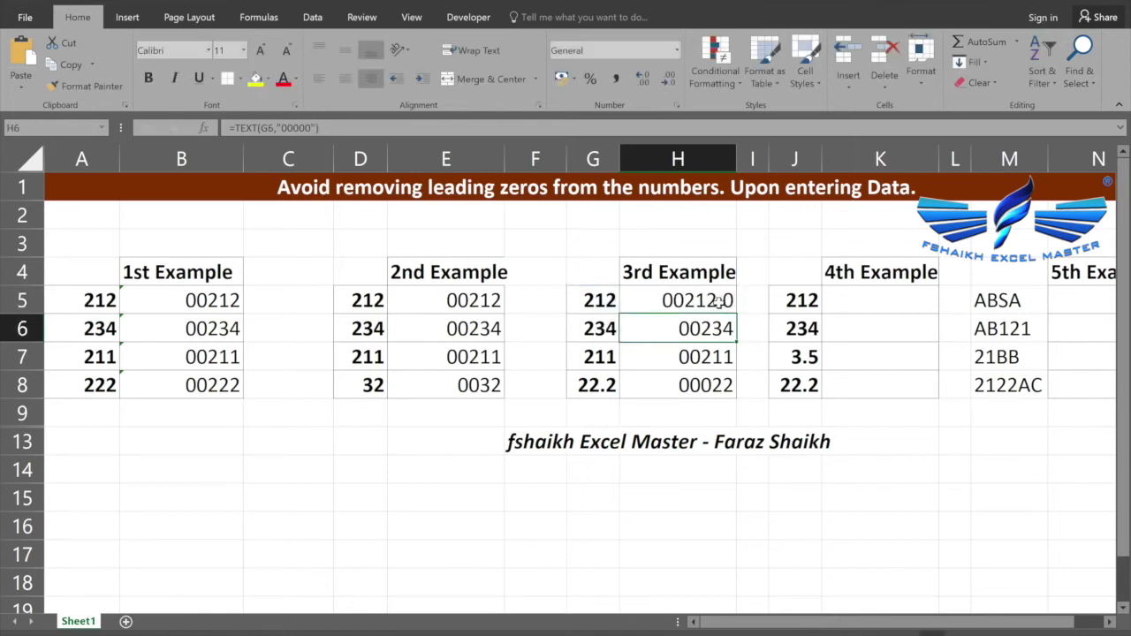
click(718, 301)
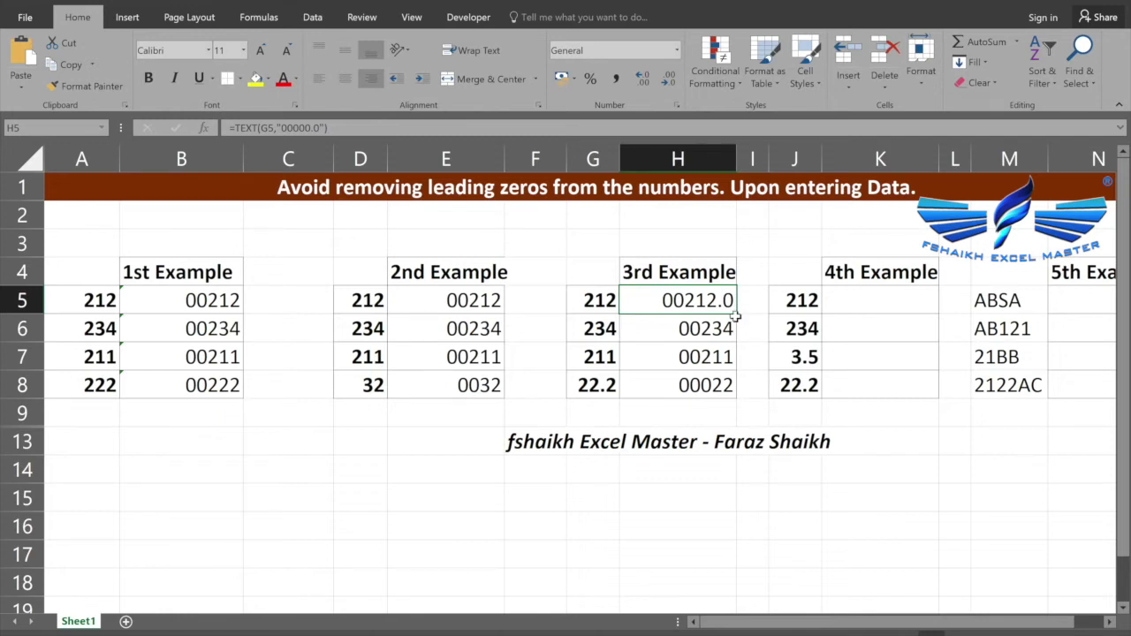
drag(737, 314, 737, 387)
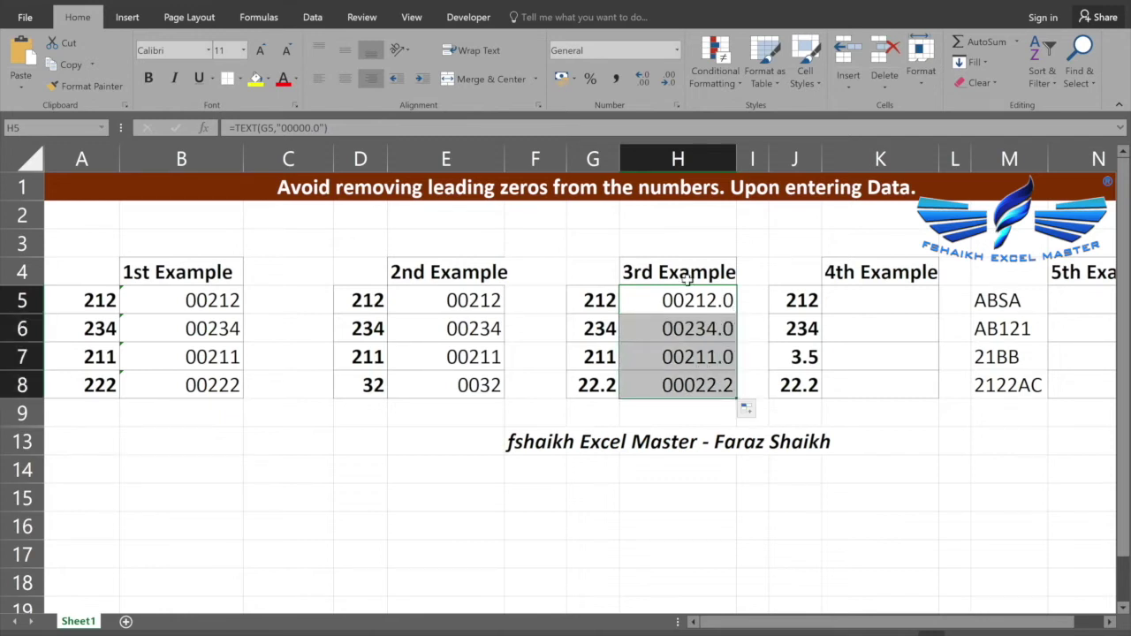
click(686, 383)
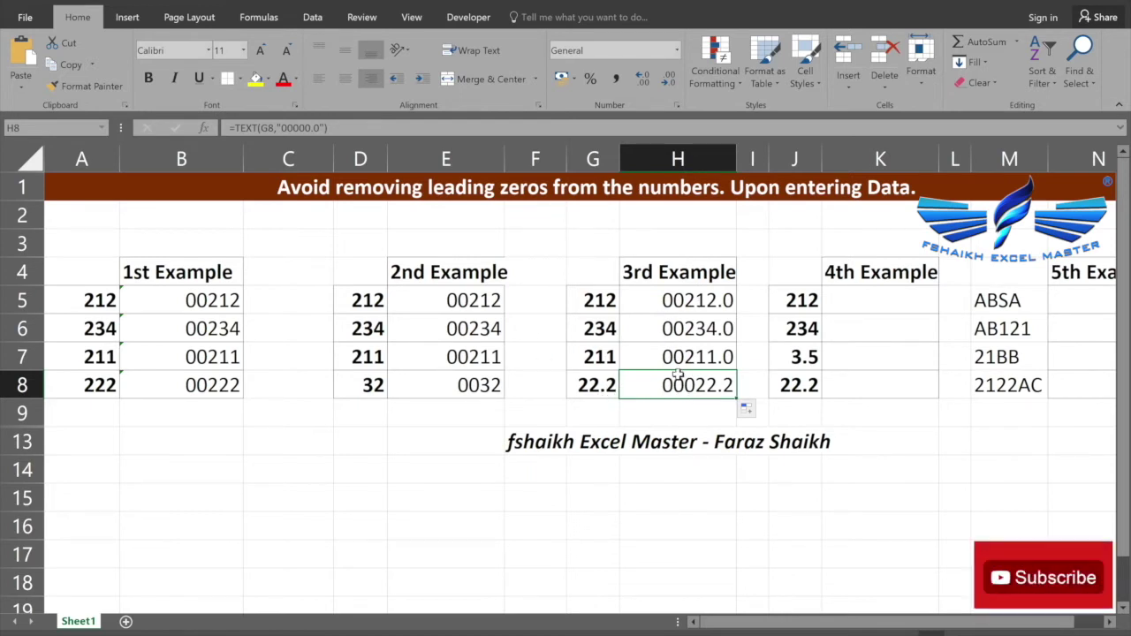
click(690, 302)
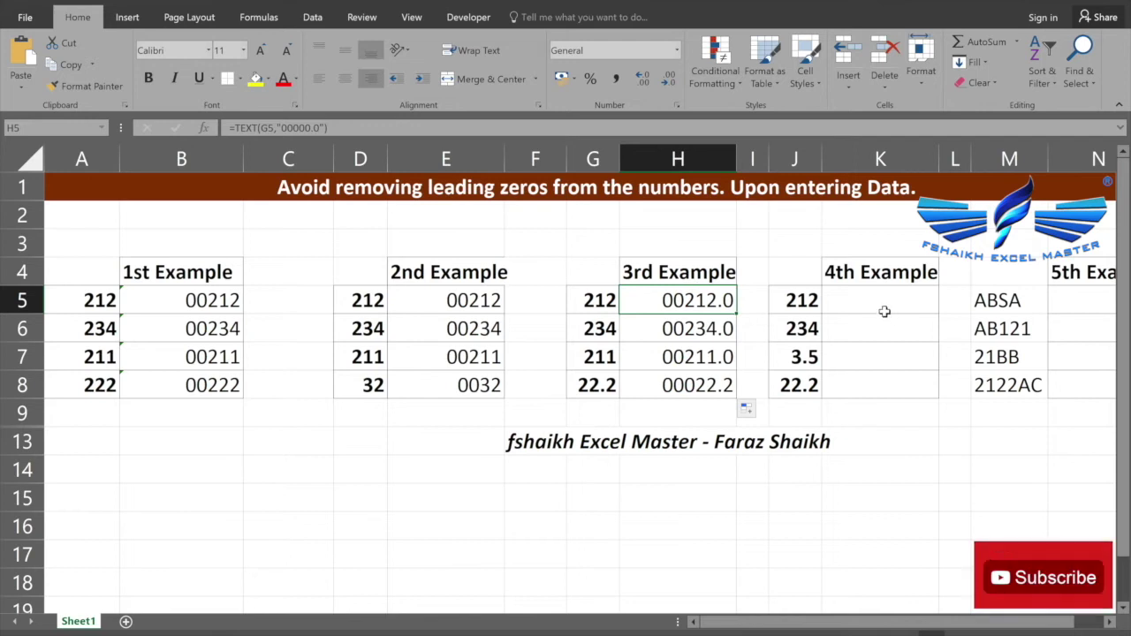
Copy 212, 234, 3.5 and 22.2 from J5:J8 into K5:K8 and select them.
click(888, 301)
click(804, 300)
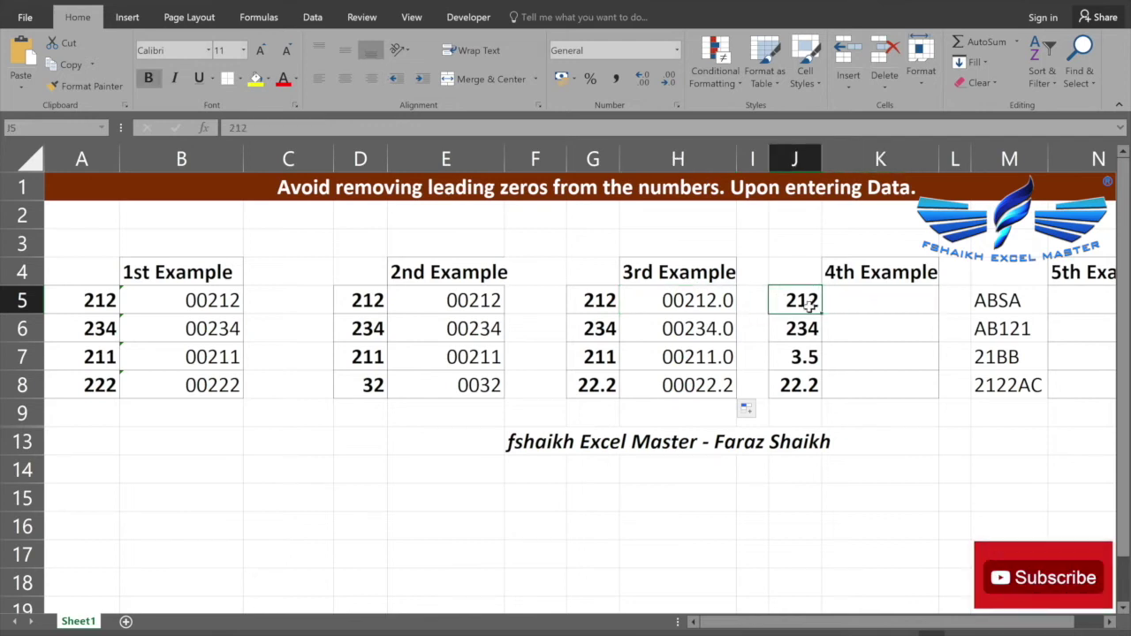
key(shift+Down)
key(shift+Down)
key(shift+Down)
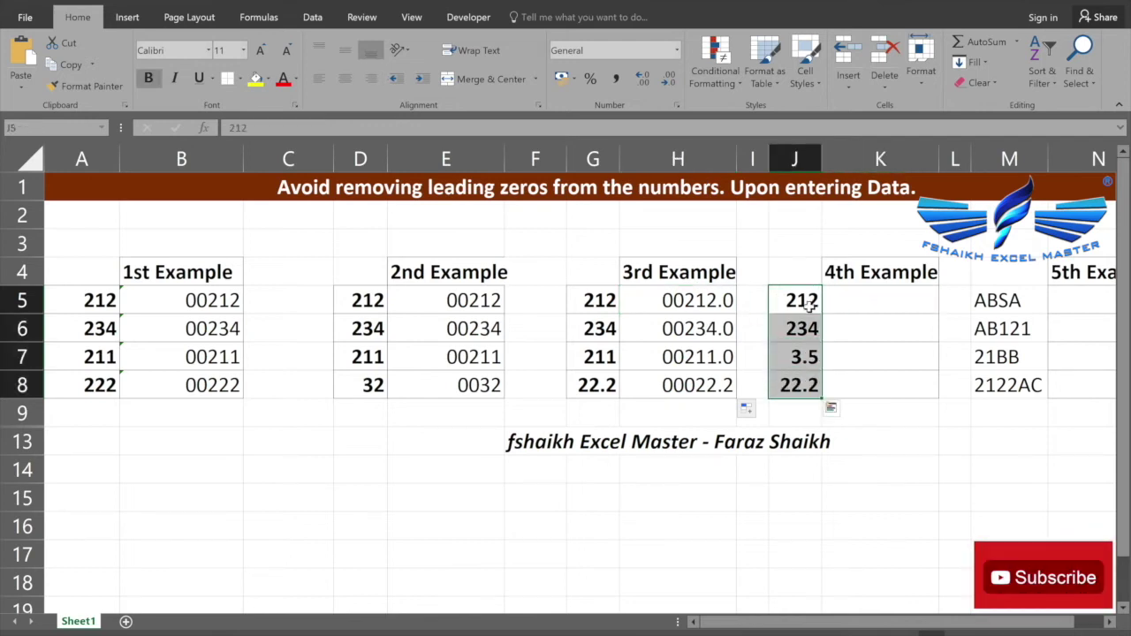
key(ctrl+c)
click(888, 299)
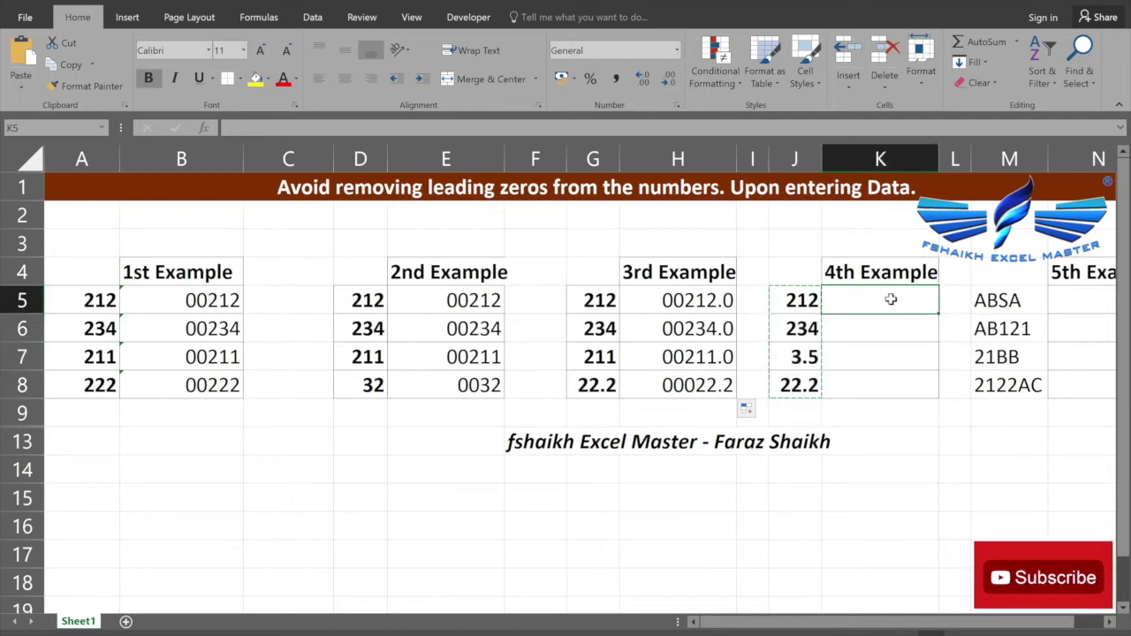
key(ctrl+v)
click(890, 300)
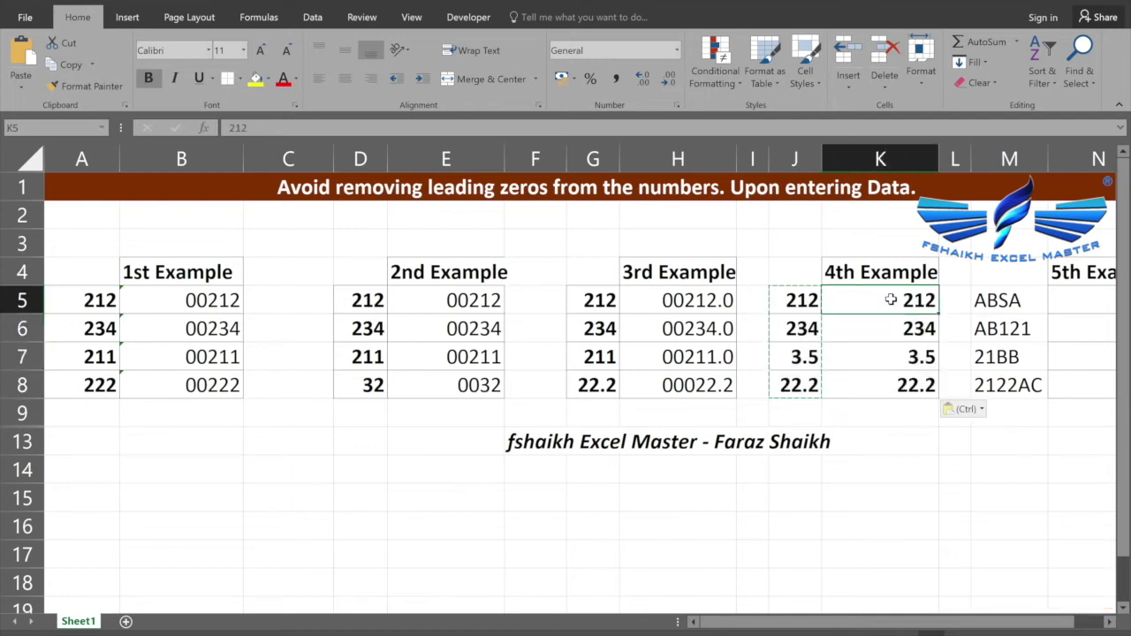
drag(888, 392, 899, 295)
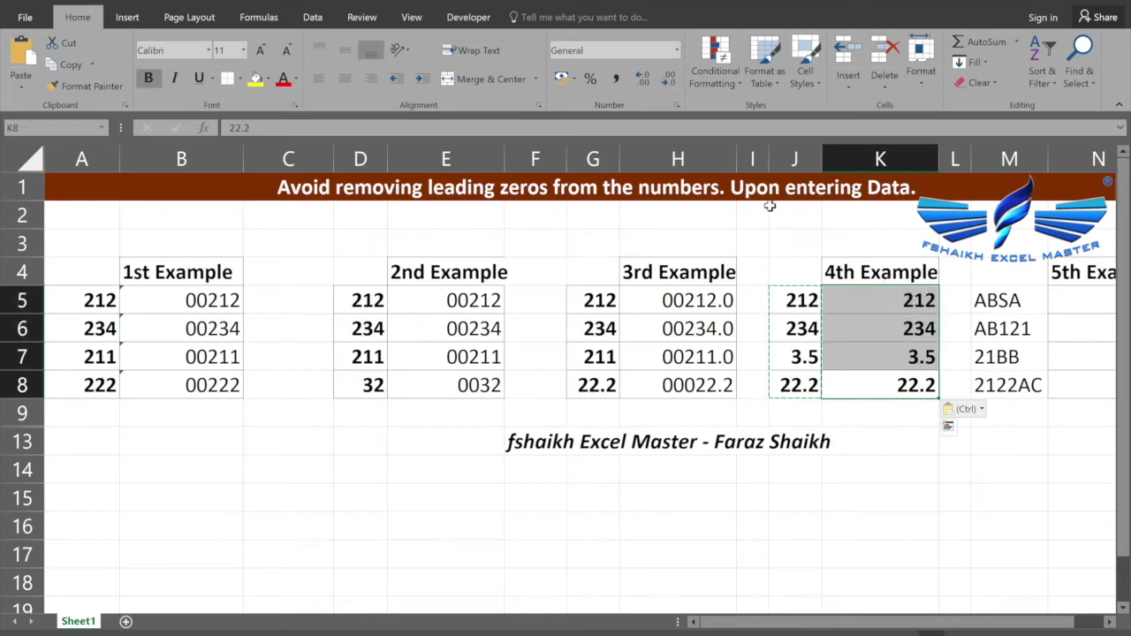
Apply the custom number format 00000.0 to K5:K8 in Format Cells.
click(676, 105)
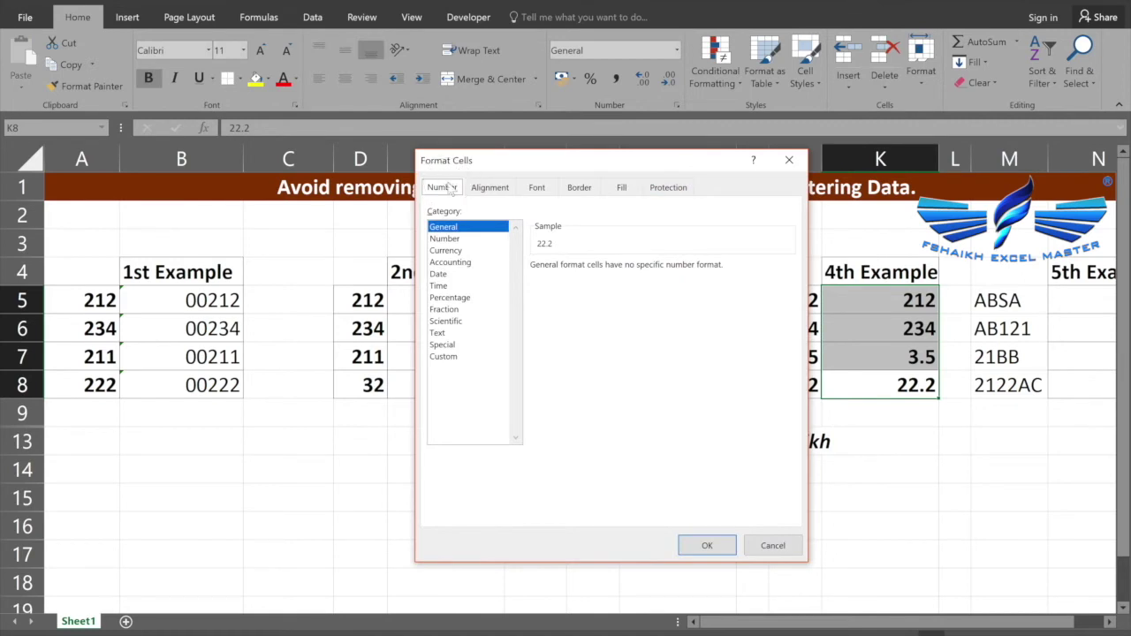
click(444, 357)
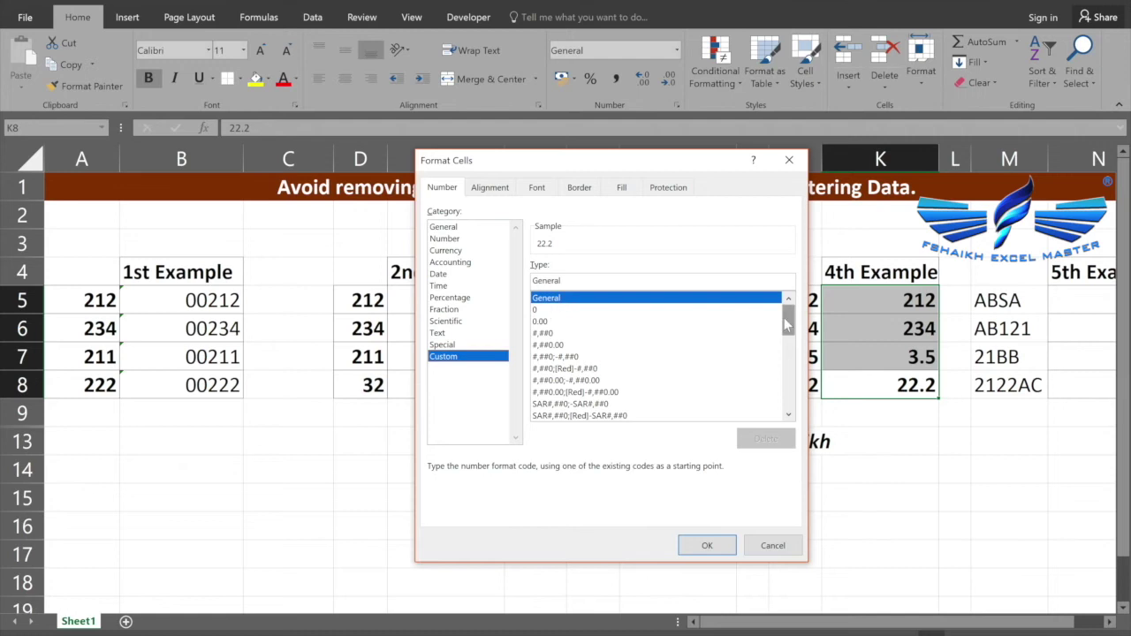
mouse_move(786, 325)
mouse_down()
mouse_move(788, 386)
mouse_move(792, 320)
mouse_up()
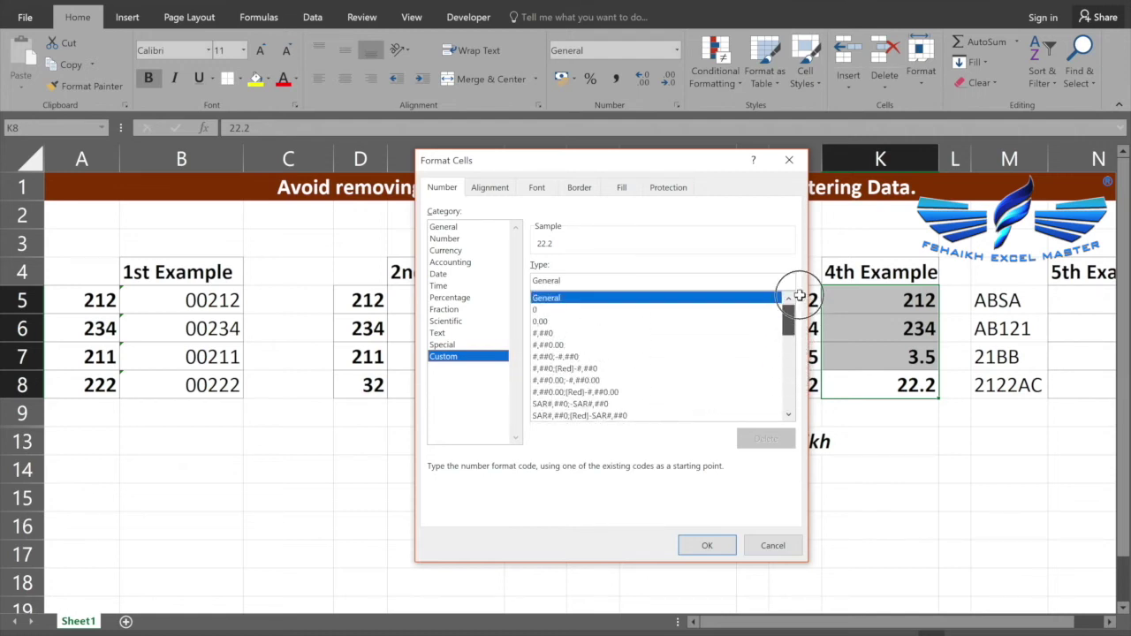
double_click(564, 283)
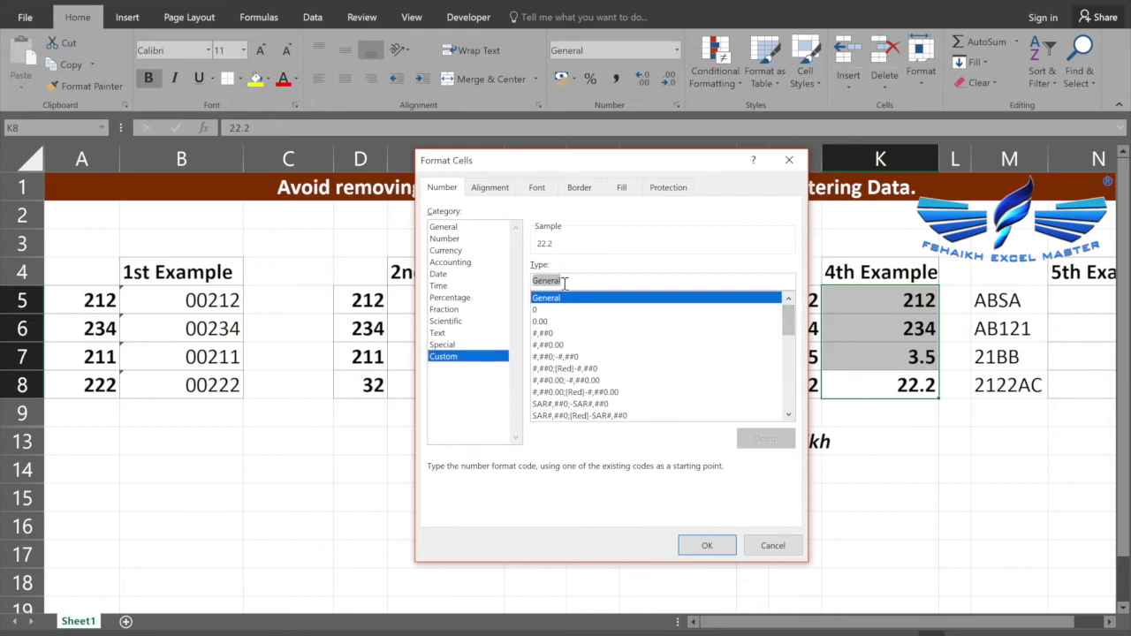
text(00000.0)
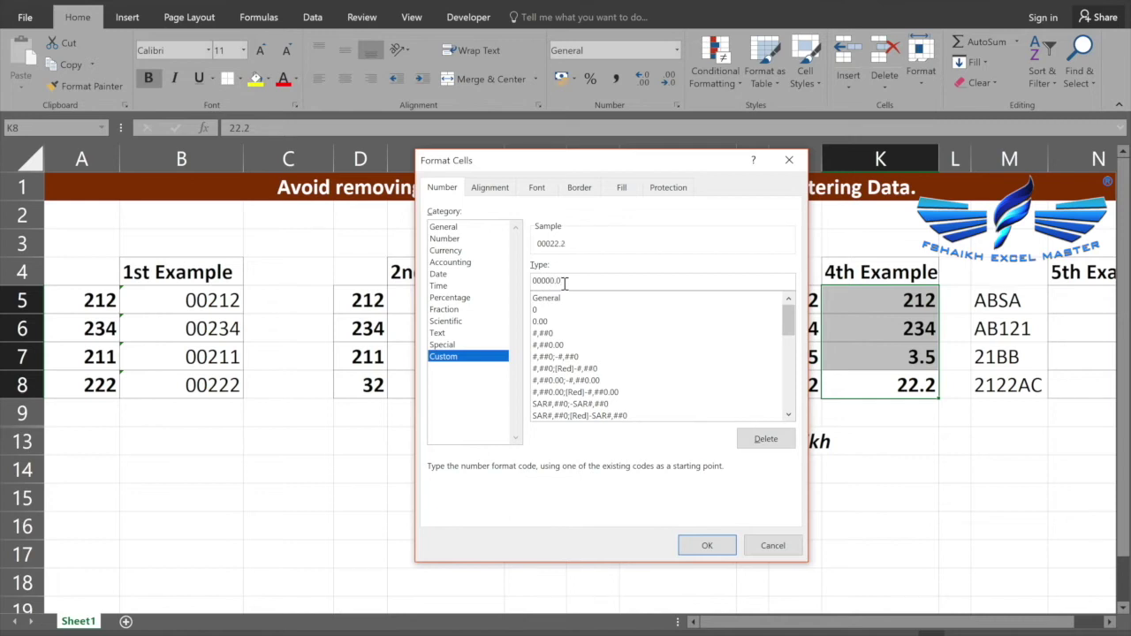
click(705, 543)
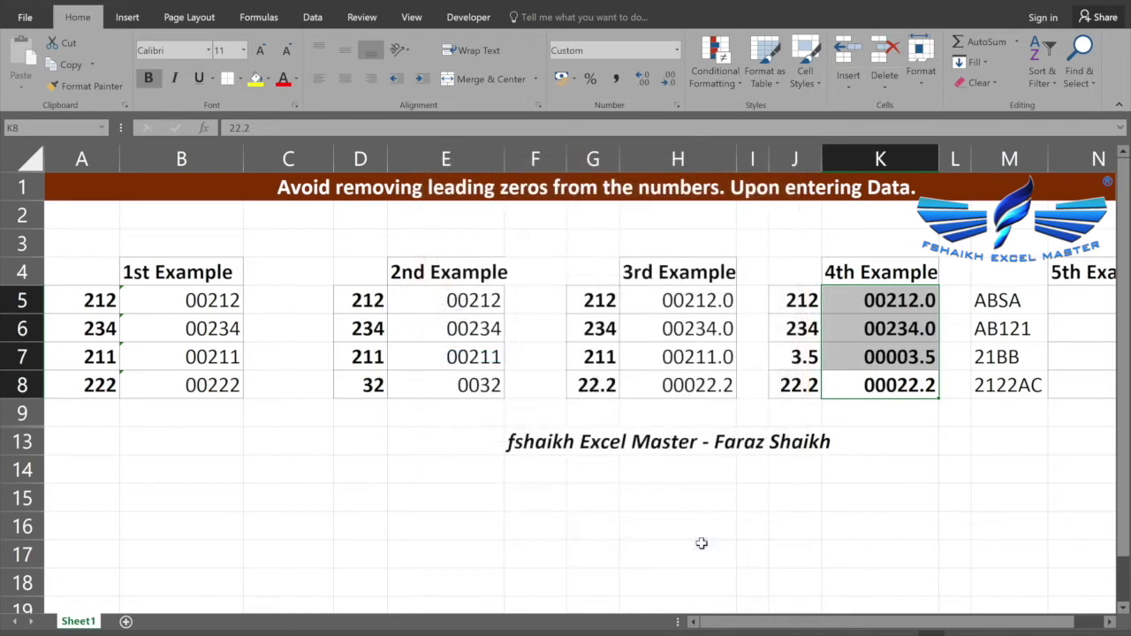
Verify K5:K8 still store plain numbers such as 3.5 and 234 underneath.
click(889, 353)
key(Return)
click(895, 327)
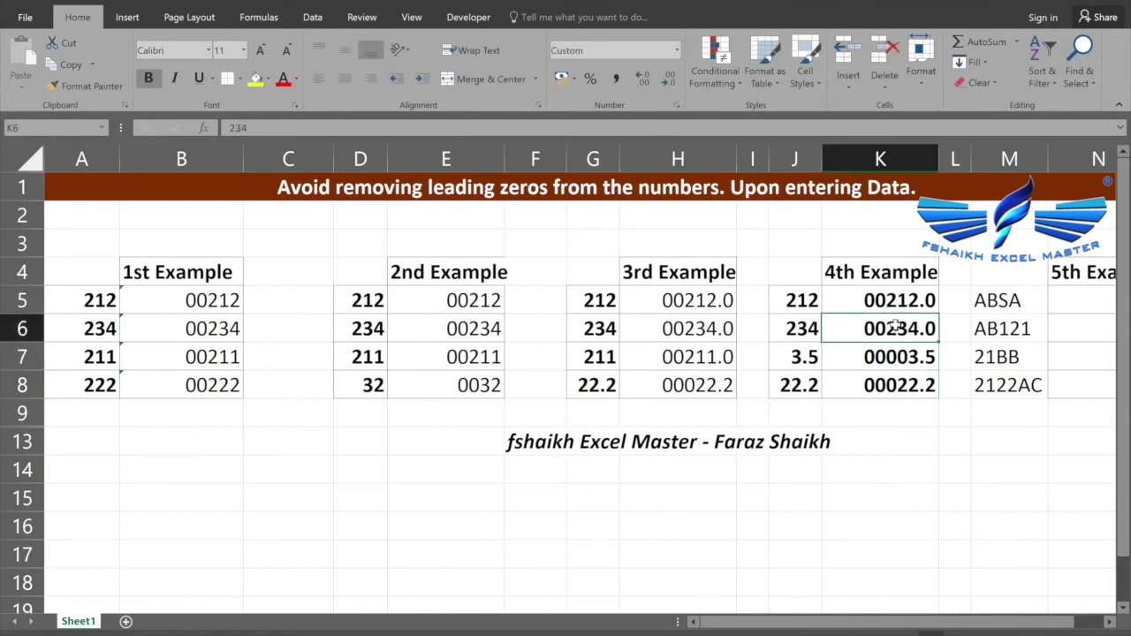
double_click(895, 327)
click(898, 297)
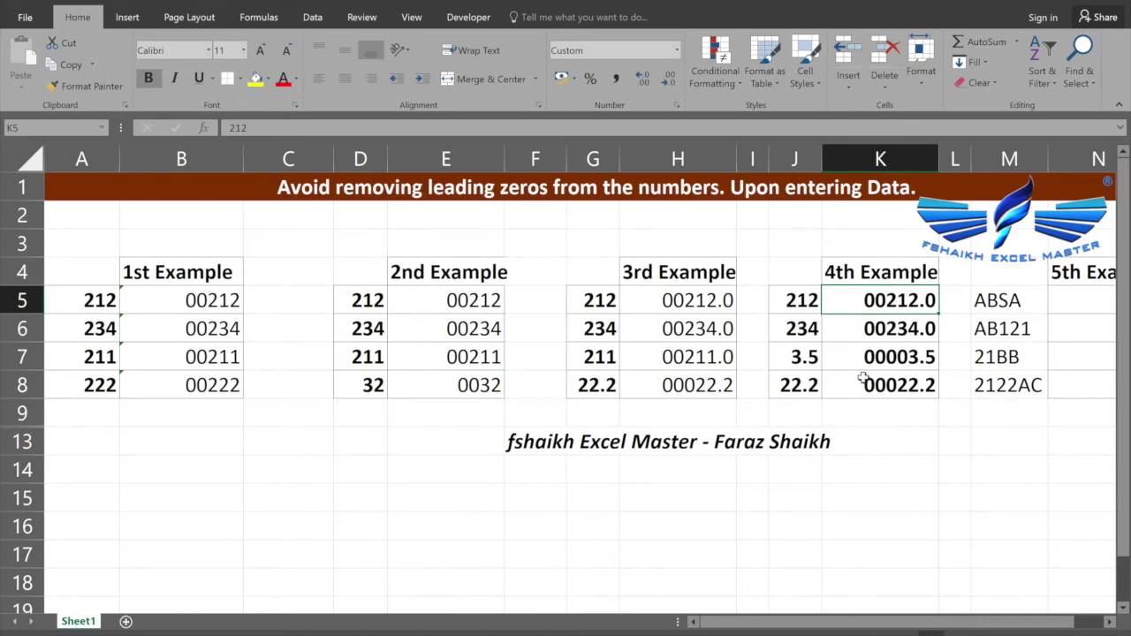
key(Down)
key(Down)
key(Down)
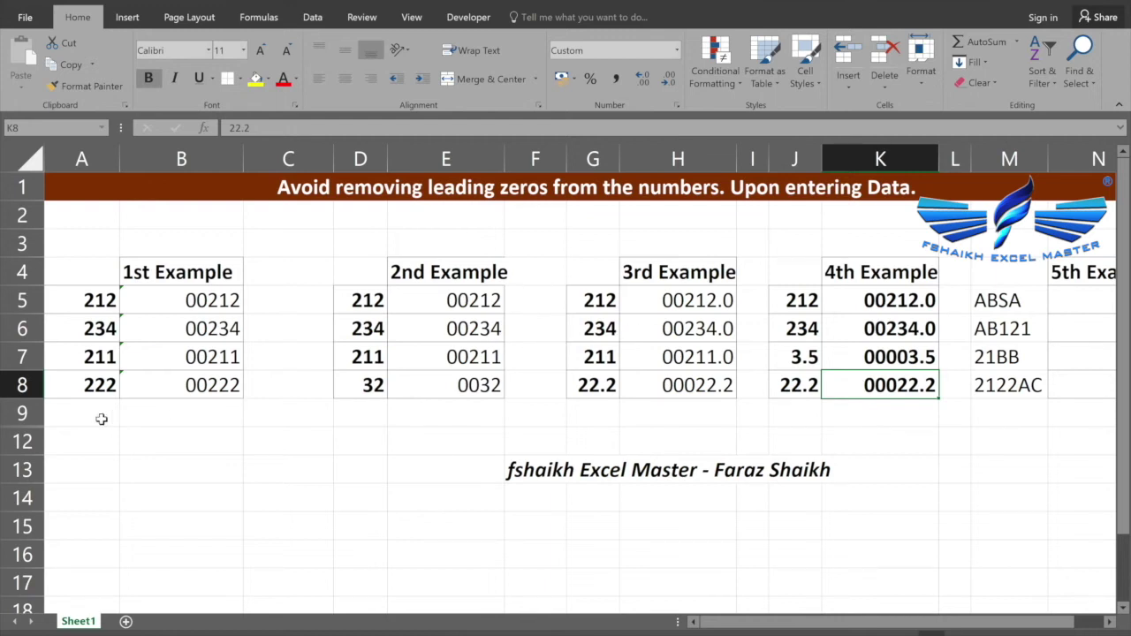
drag(23, 413, 29, 446)
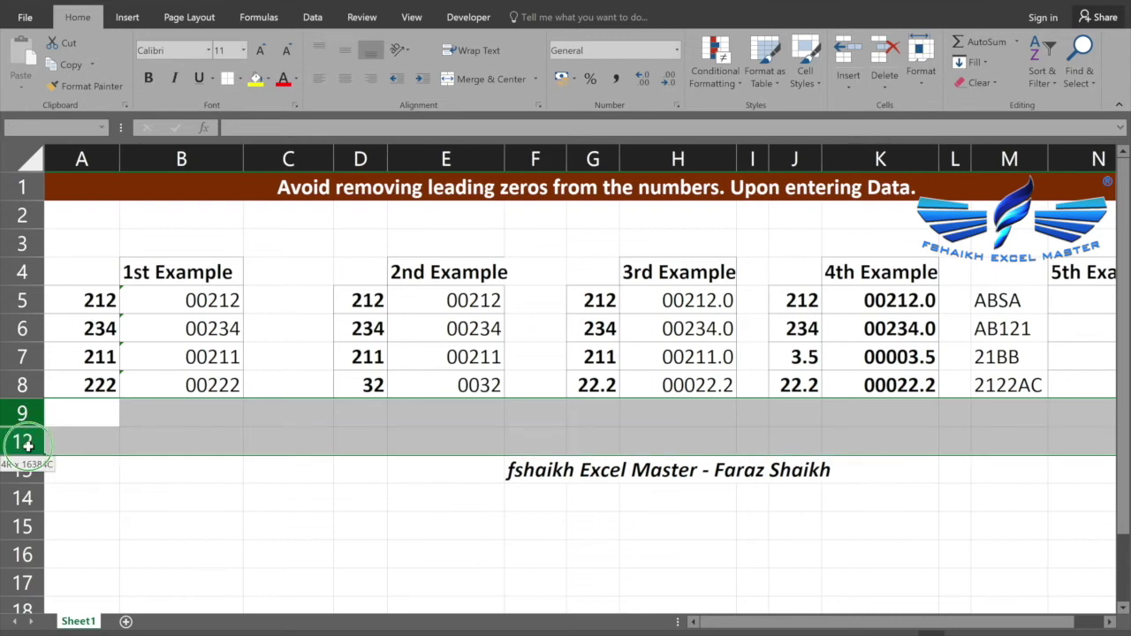
right_click(29, 446)
click(75, 439)
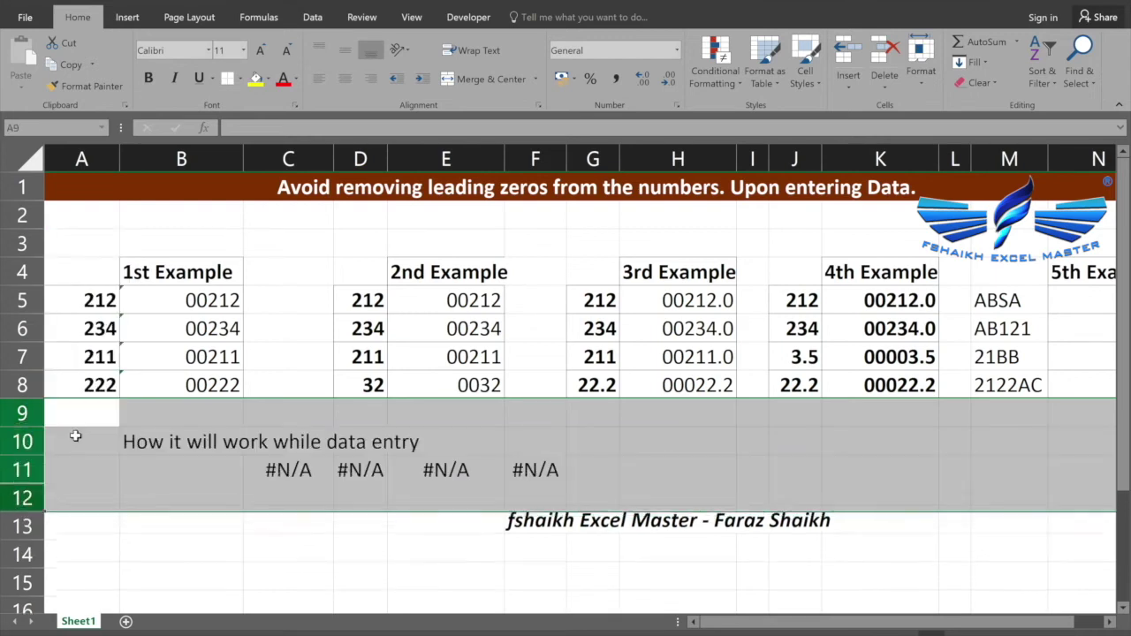
click(165, 449)
click(165, 469)
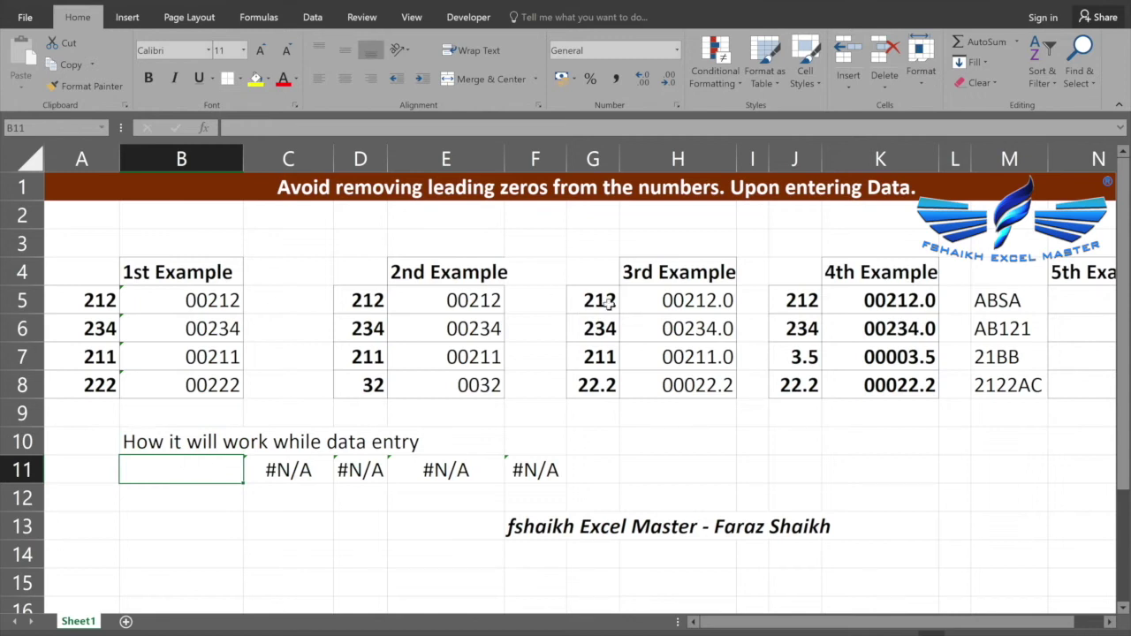
click(161, 298)
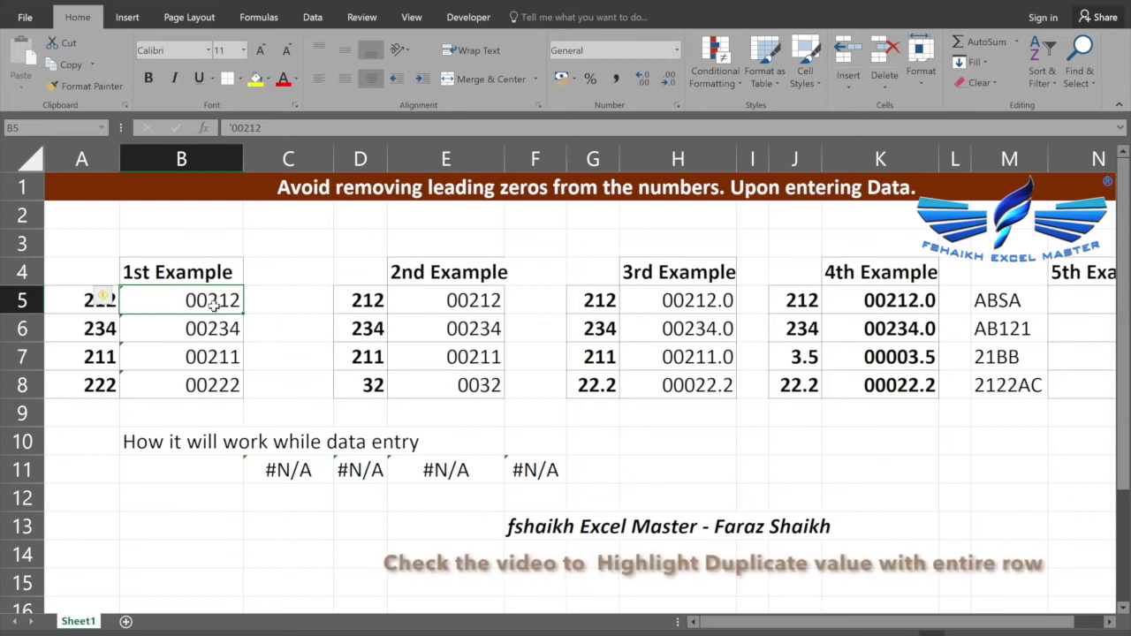
Enter =B5+1 in C5, which returns 213 from the text 00212.
click(263, 300)
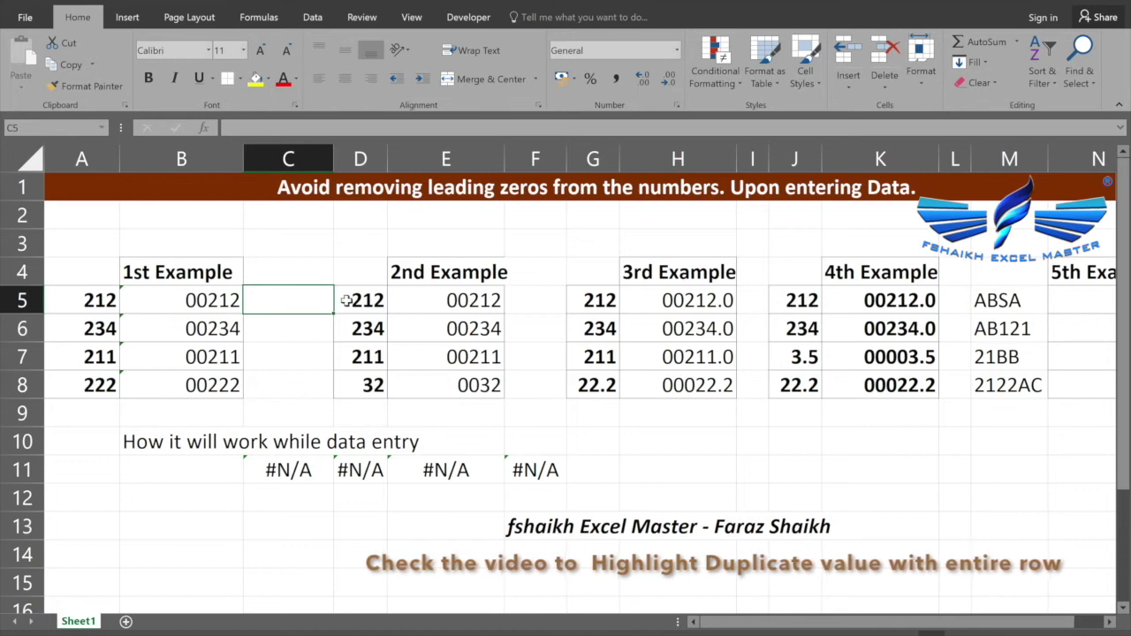
text(=)
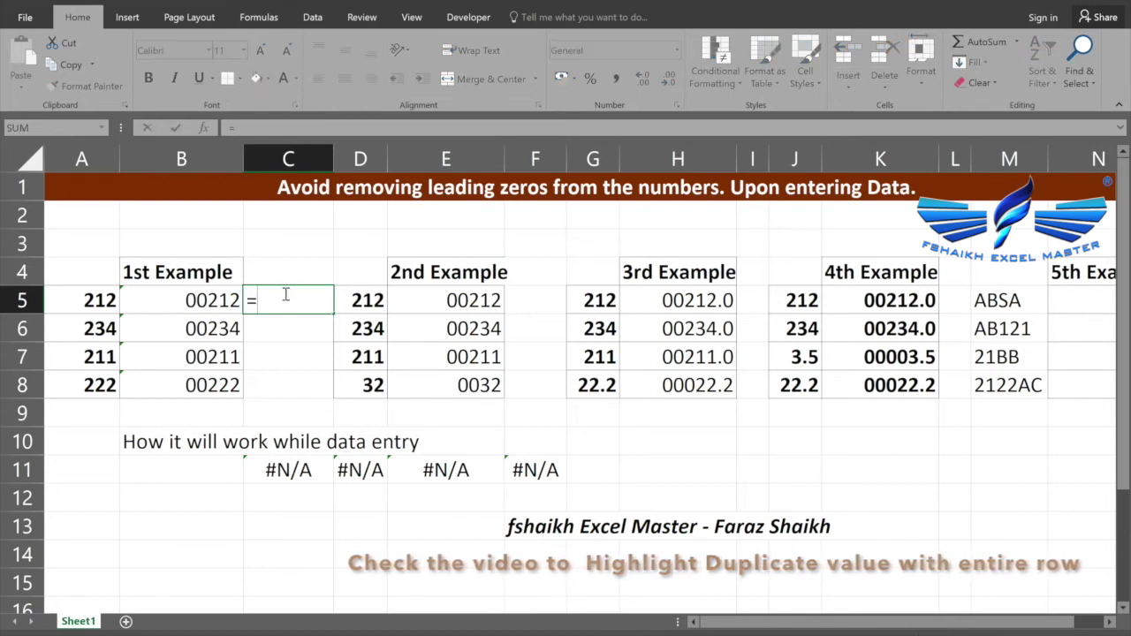
key(Left)
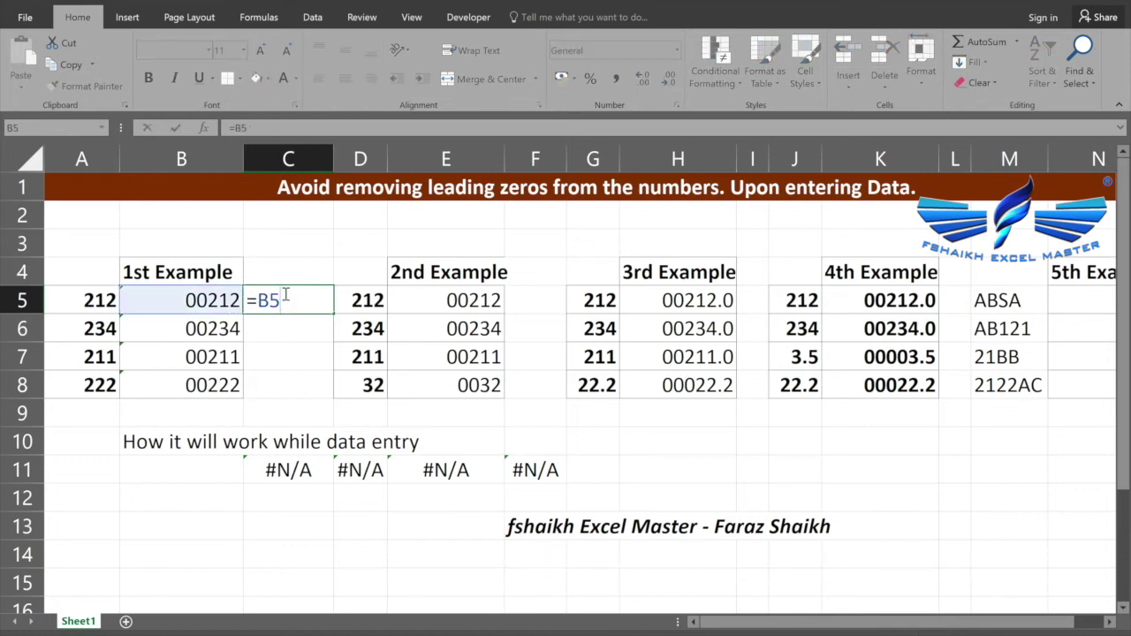
text(+1)
key(Return)
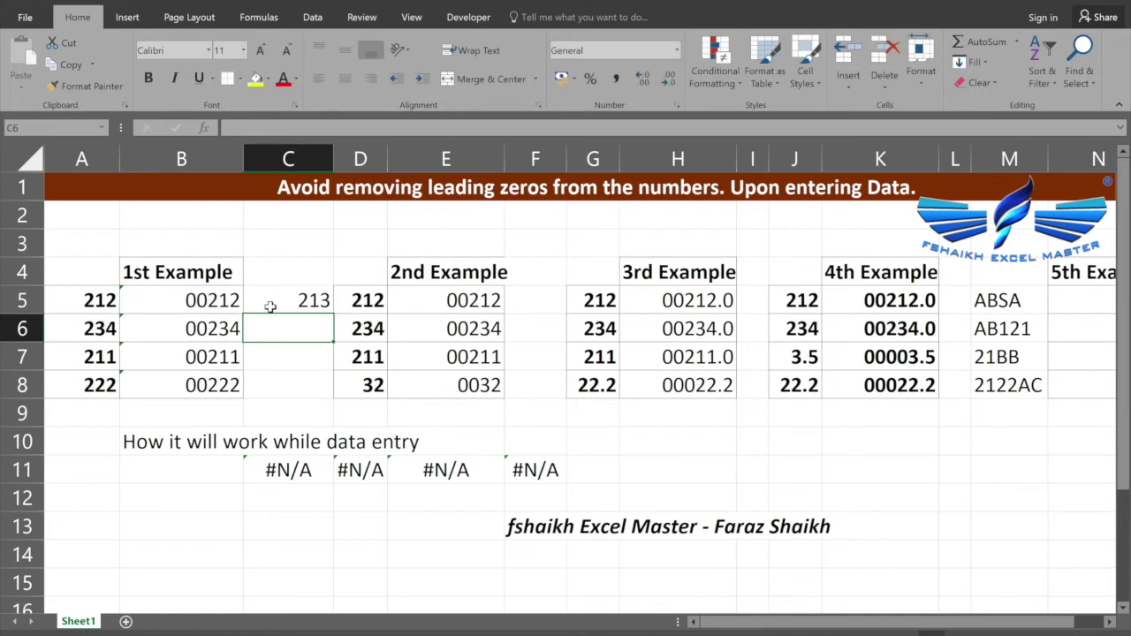
click(270, 306)
key(Down)
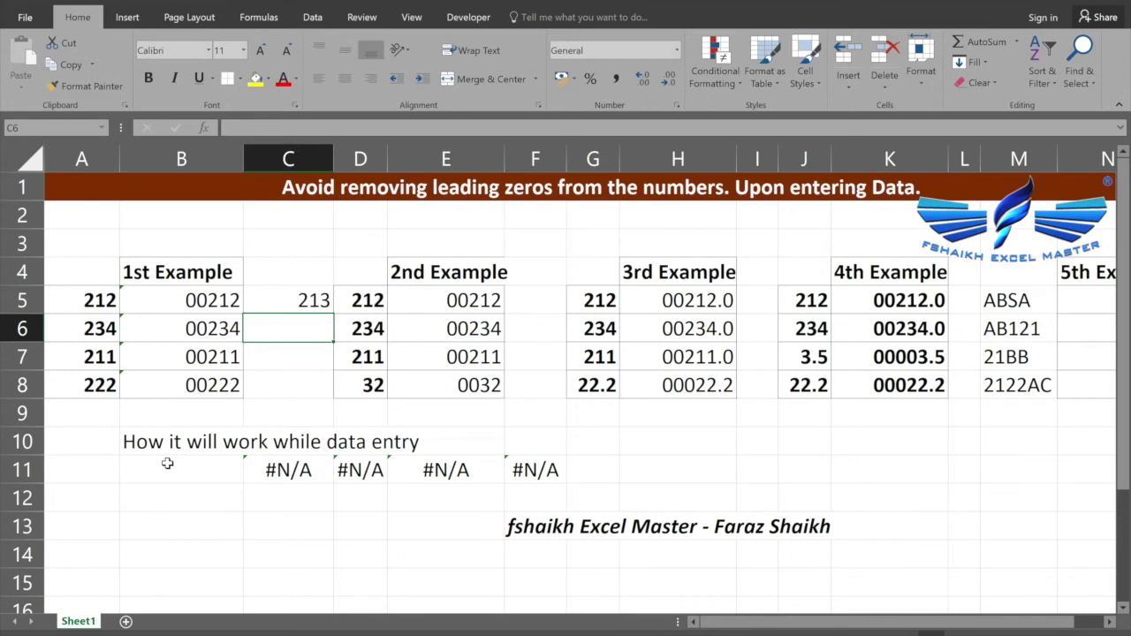
click(195, 468)
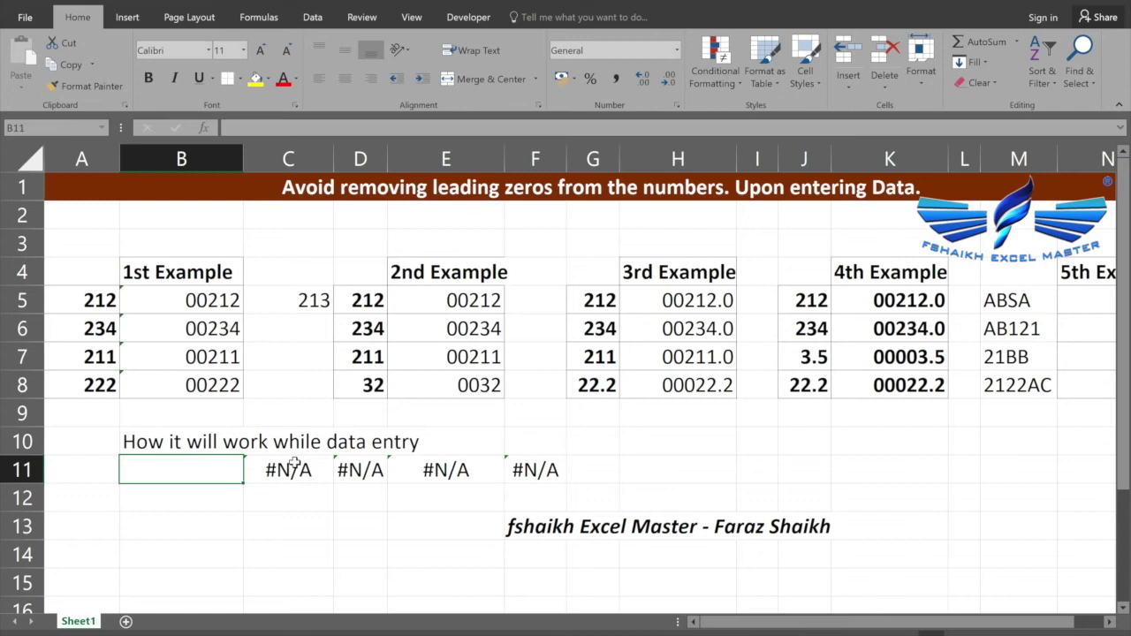
Inspect B5, E5 and the VLOOKUP formulas in C11 and D11 without changing them.
click(203, 297)
click(482, 309)
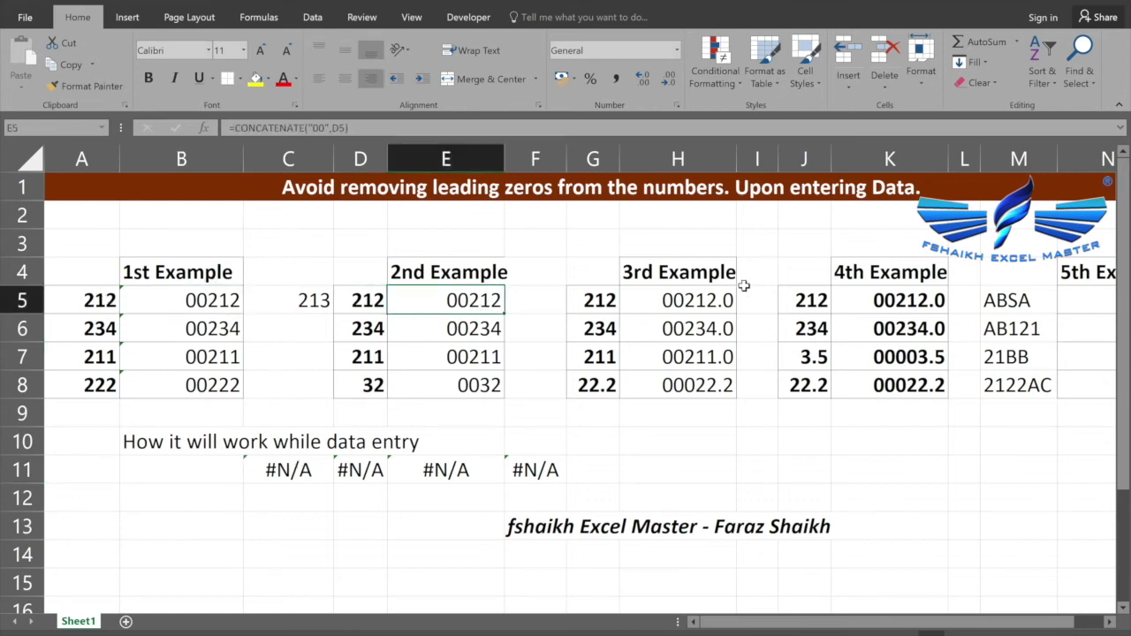
double_click(292, 470)
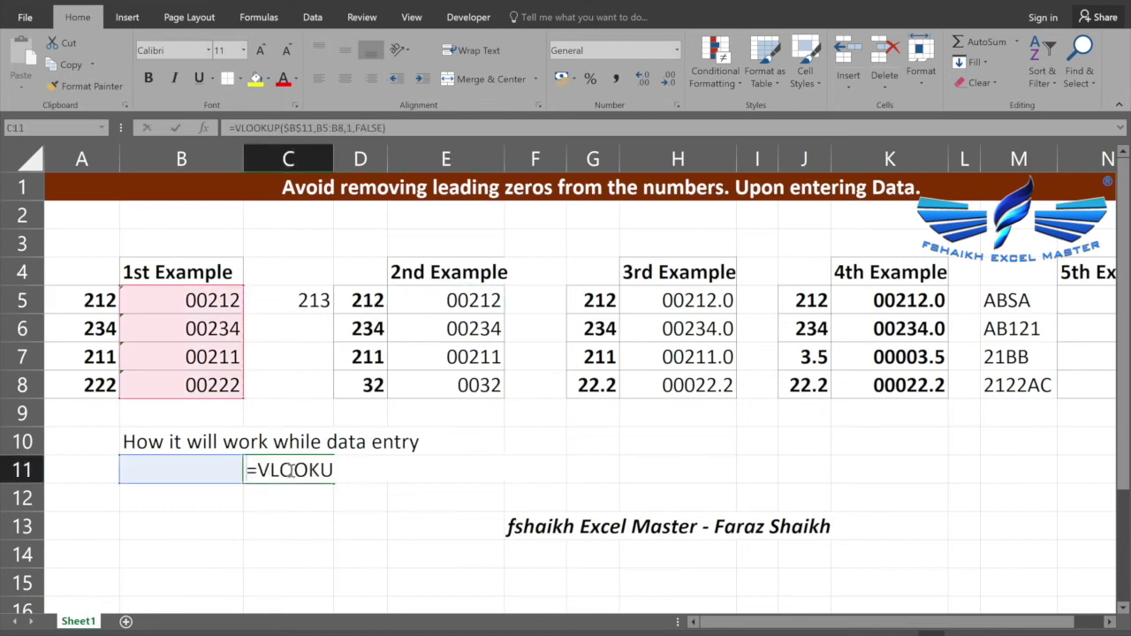
key(Return)
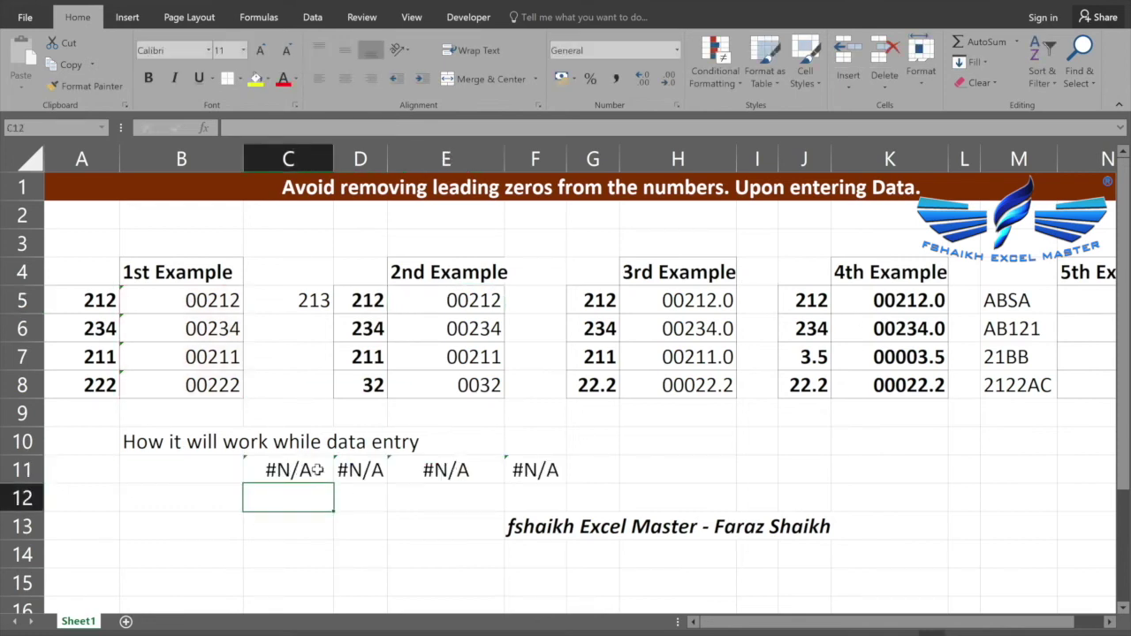
click(344, 471)
double_click(347, 470)
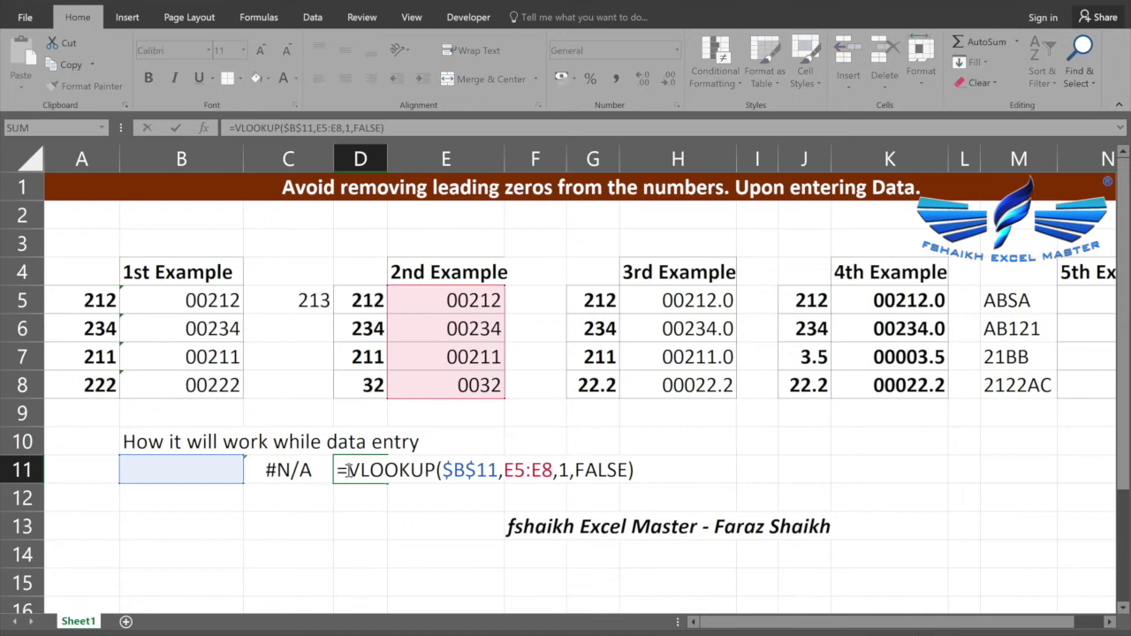
key(Return)
Enter 00212 as the B11 lookup value and review the F11 lookup against K5:K8.
click(184, 469)
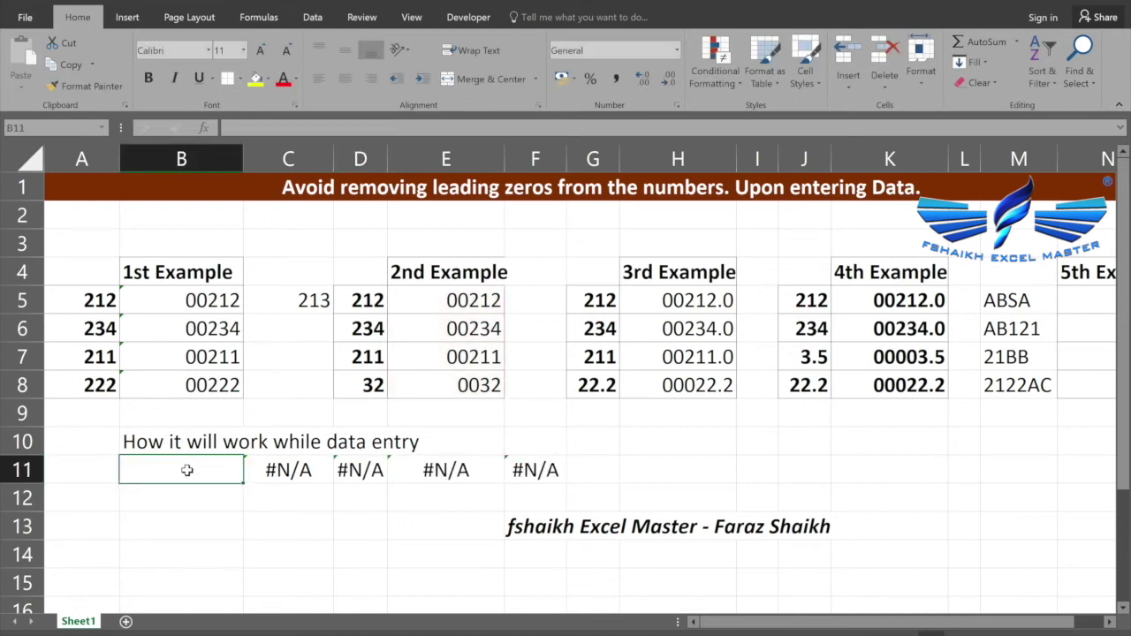
text(0)
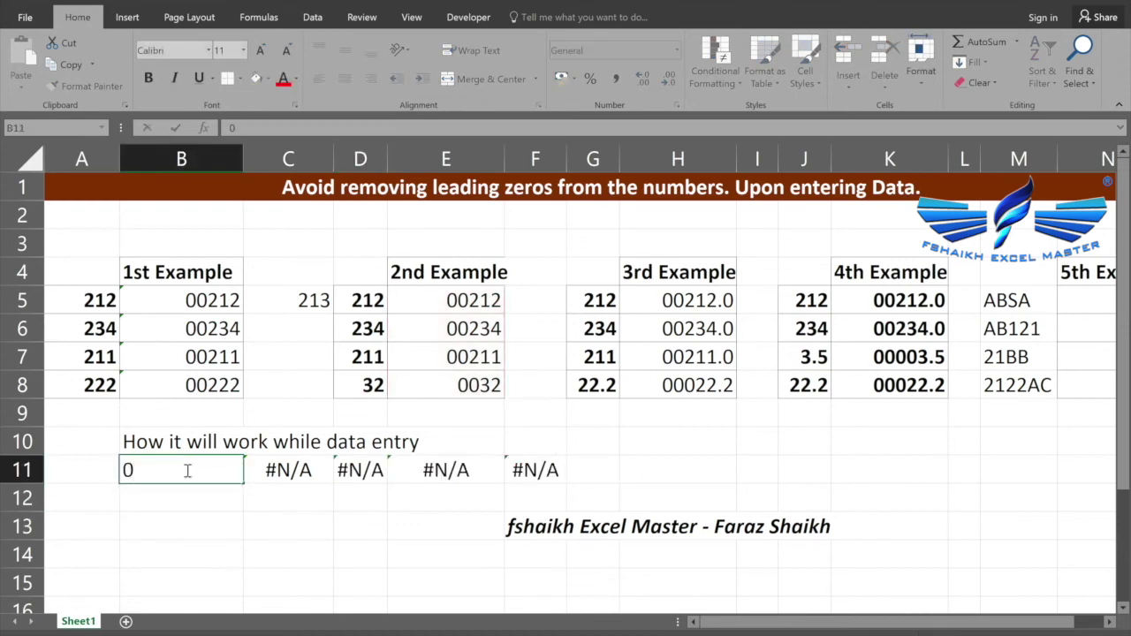
text(0212)
key(Return)
click(519, 468)
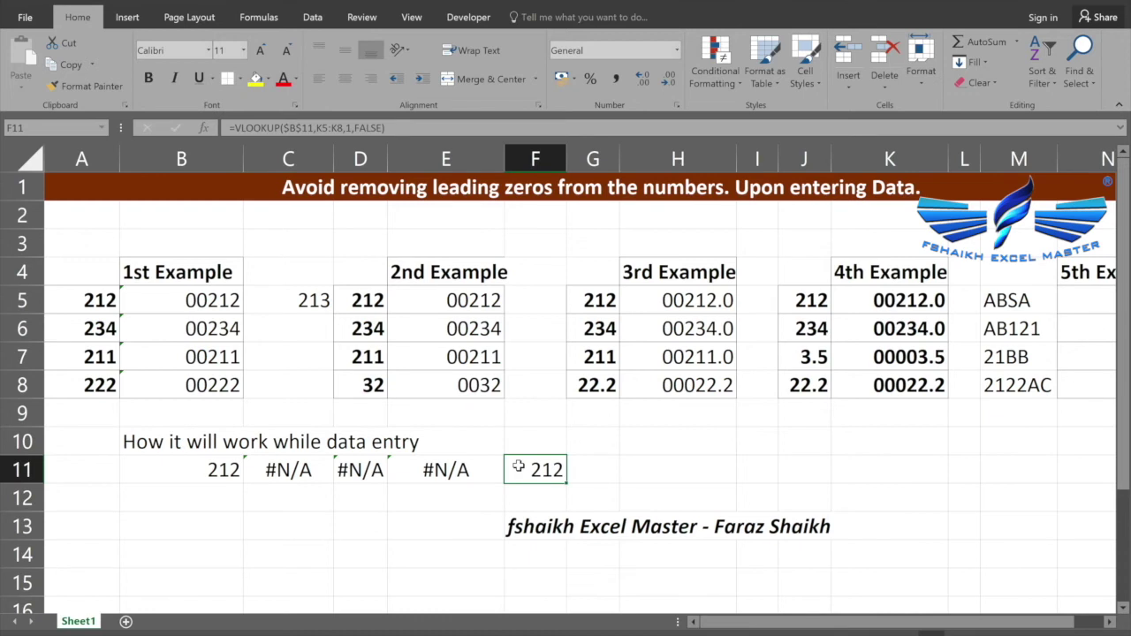
double_click(519, 468)
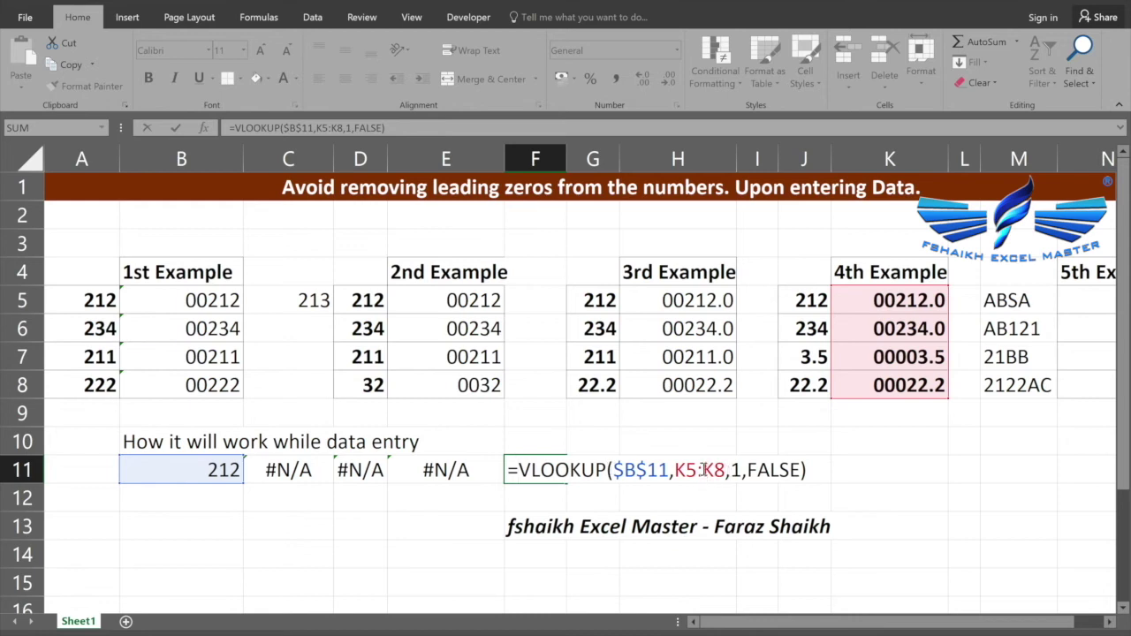
key(Return)
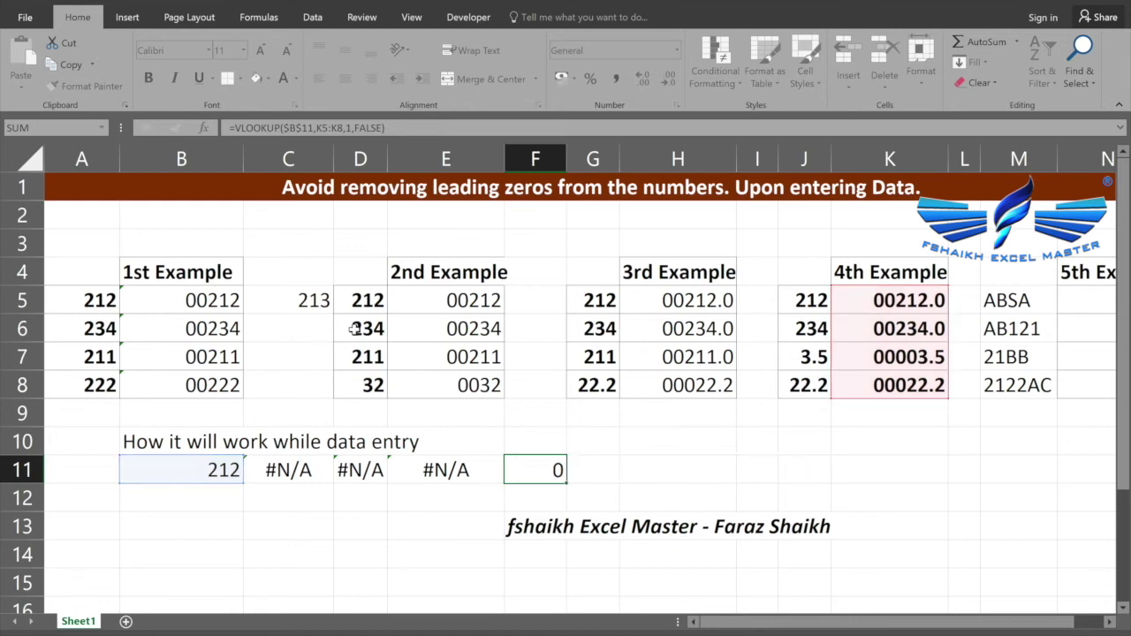
click(133, 296)
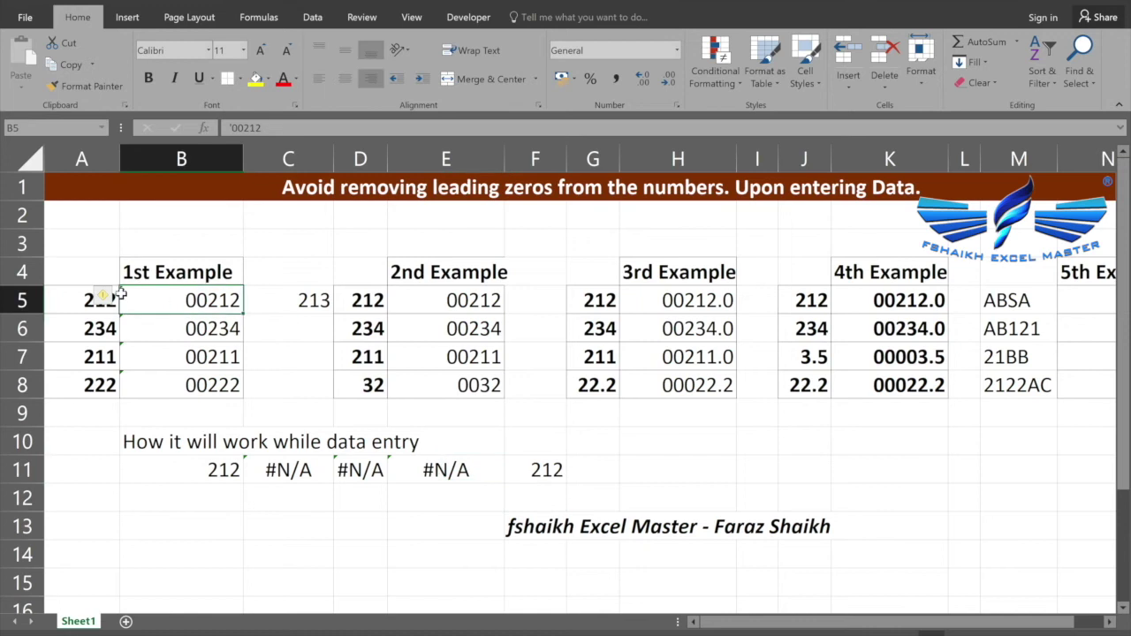
mouse_move(103, 300)
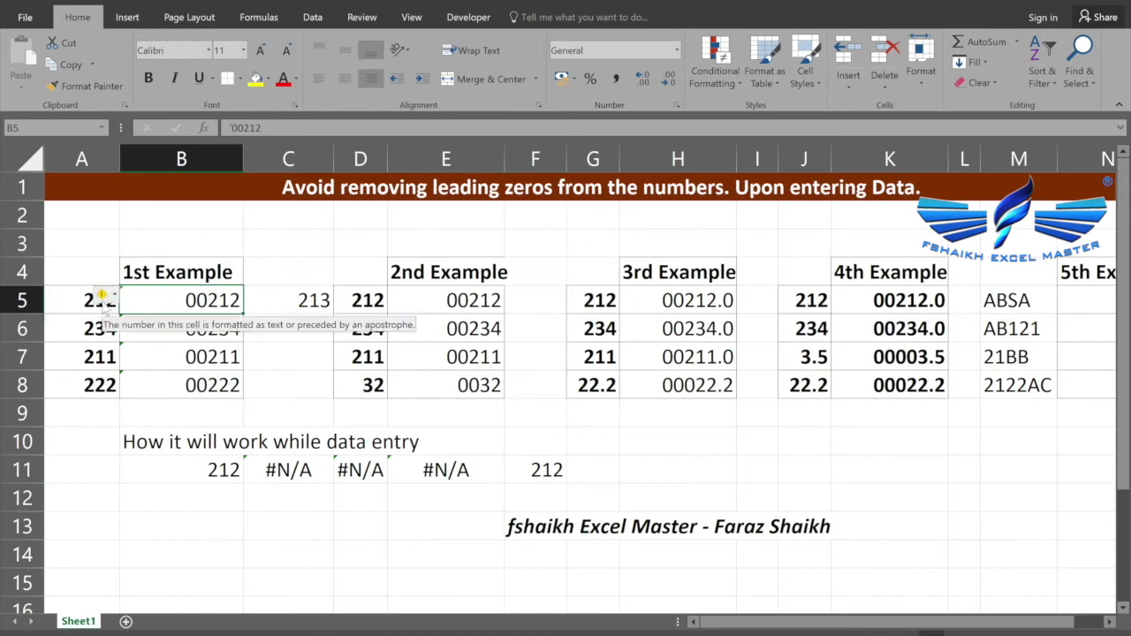
Re-enter B11 as the text '00212 and review the E11 lookup against H5:H8.
double_click(203, 463)
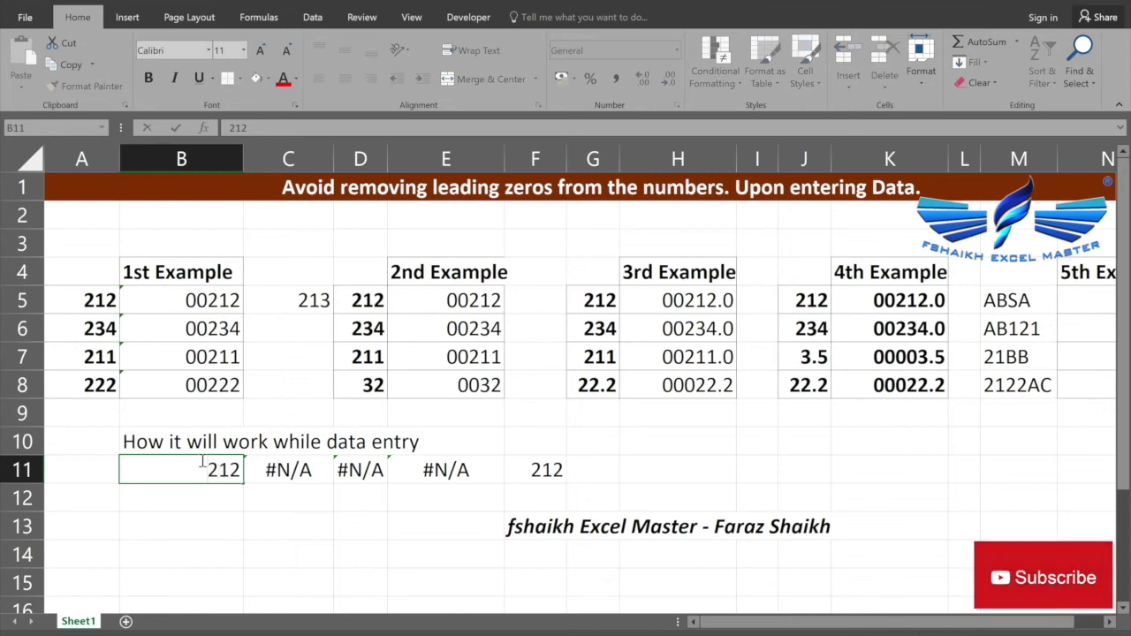
text('00)
key(Return)
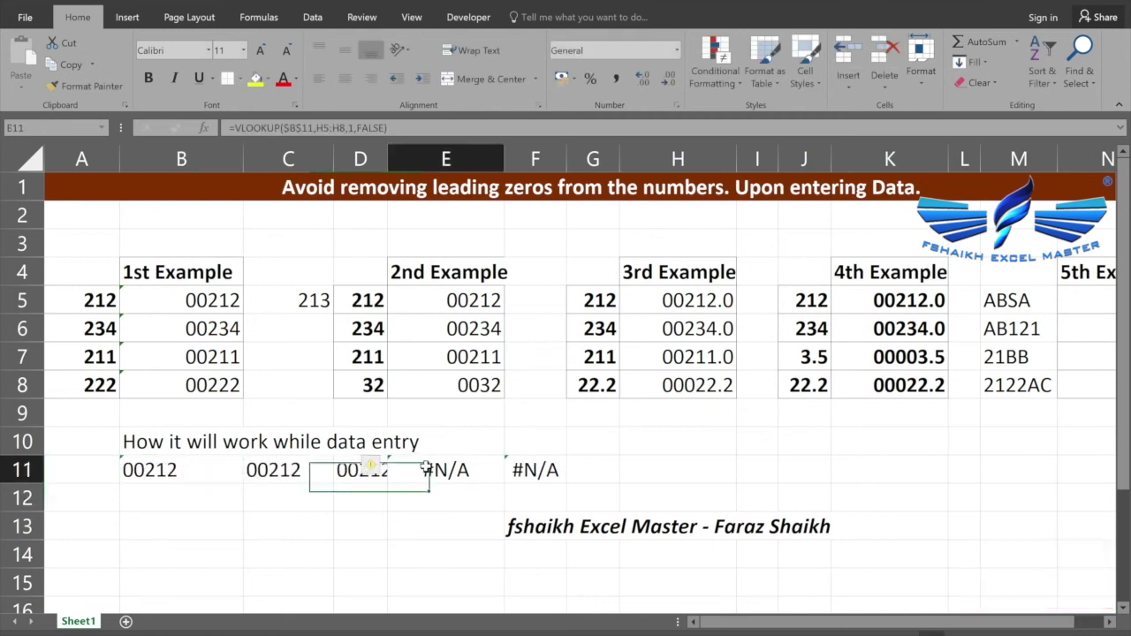
double_click(402, 470)
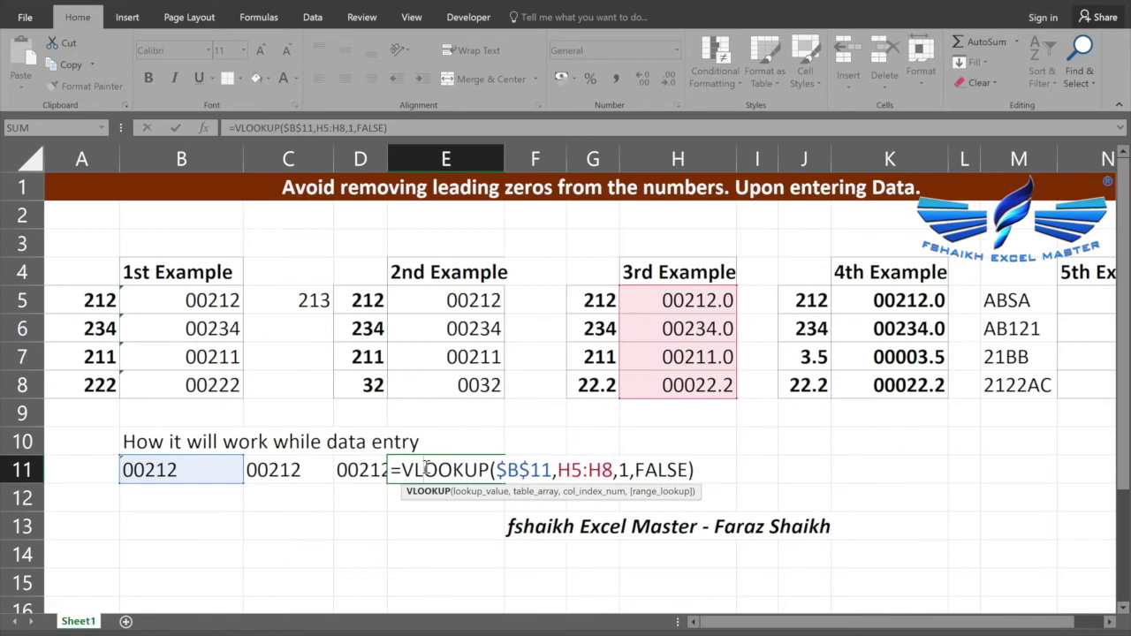
key(Return)
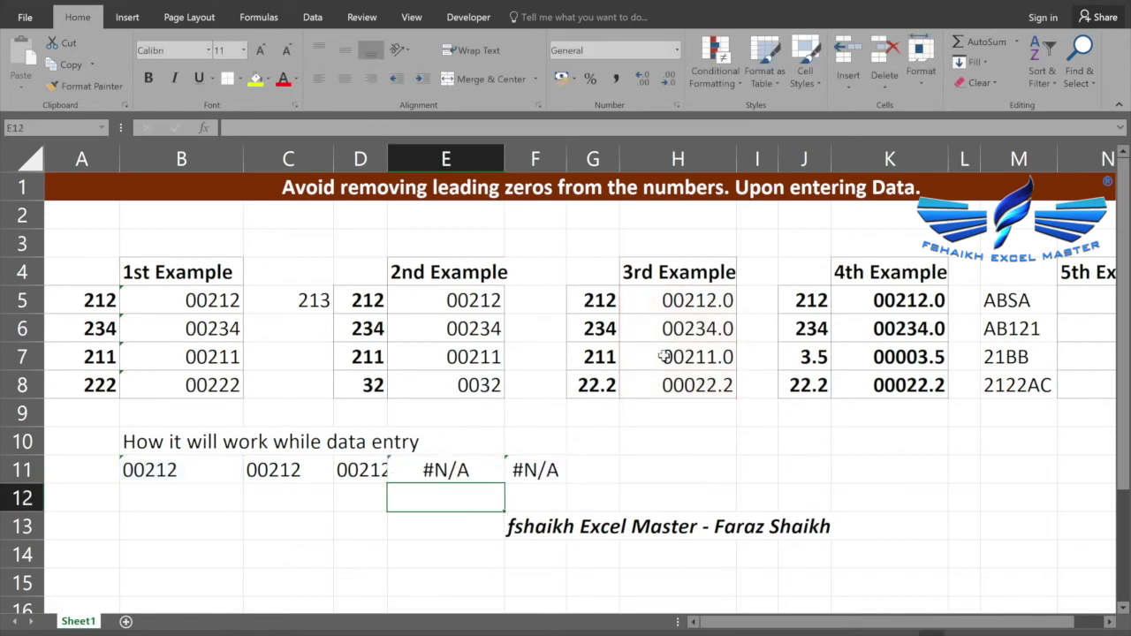
Change the B11 lookup value to 00212.0 and recheck the C11 lookup.
double_click(208, 473)
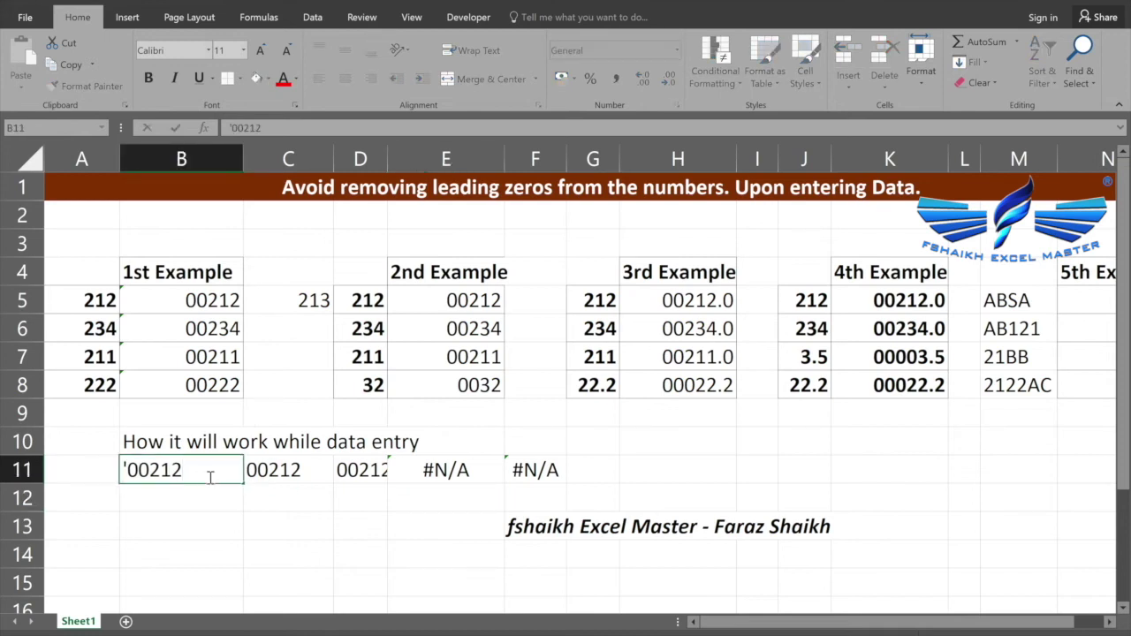
text(.0)
key(Return)
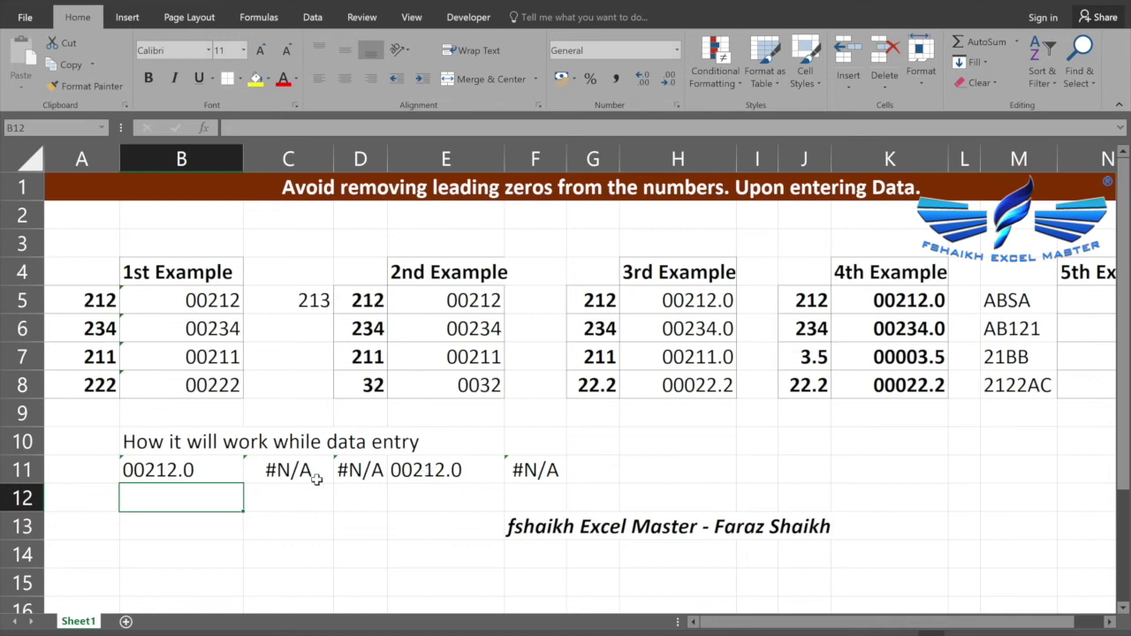
click(297, 477)
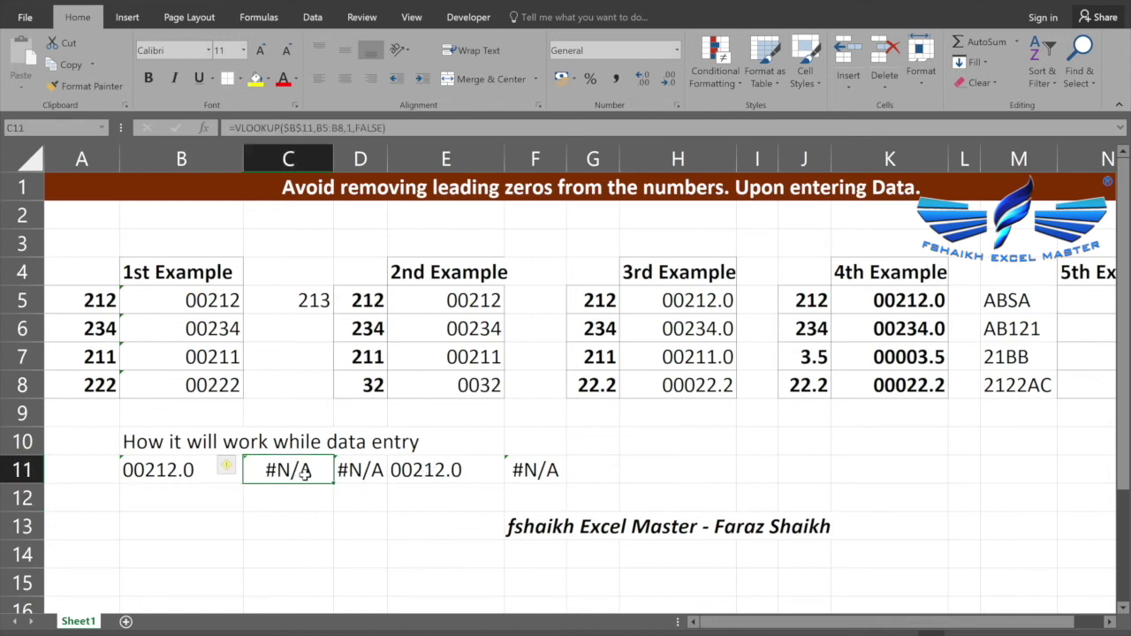
double_click(304, 472)
key(Return)
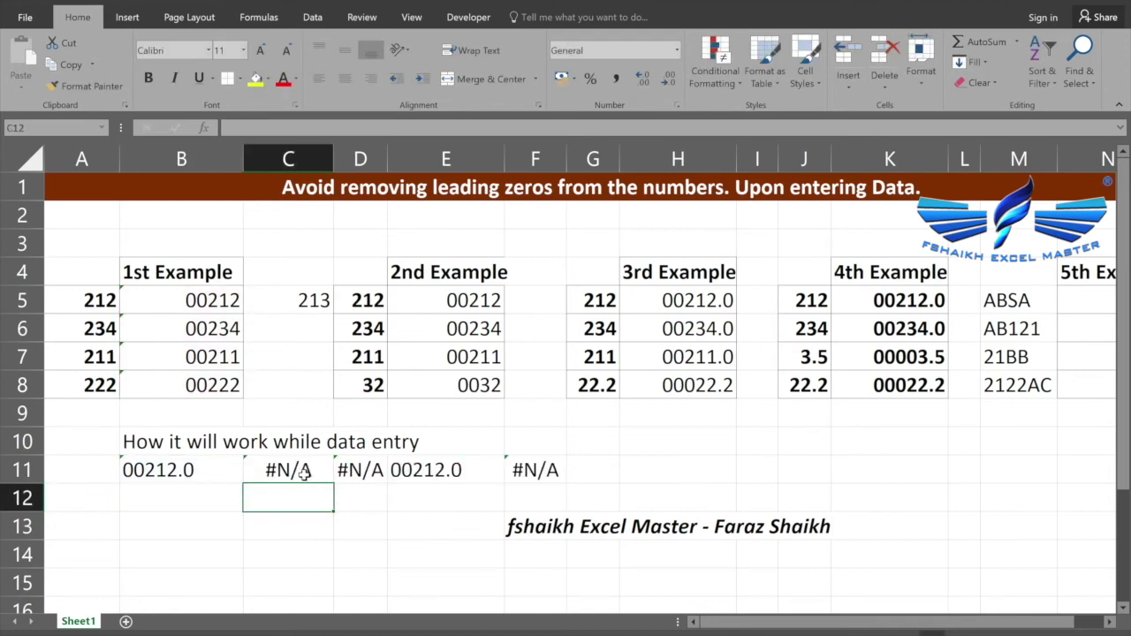
click(909, 299)
Reconfirm the custom 00000.0 number format on K5:K8.
drag(907, 340, 903, 382)
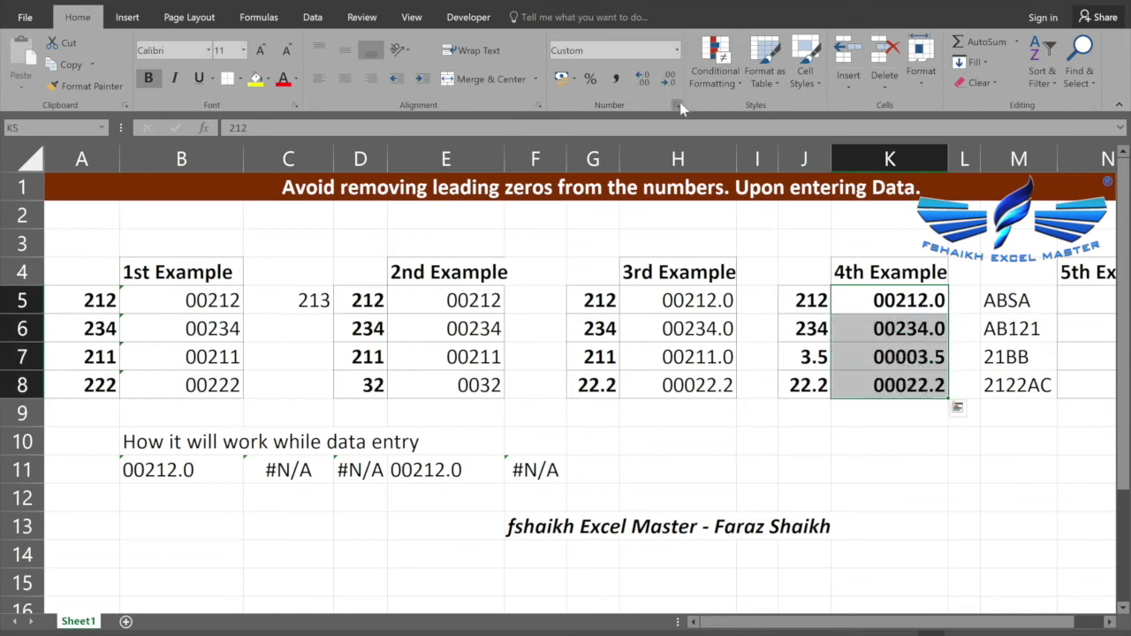
click(678, 106)
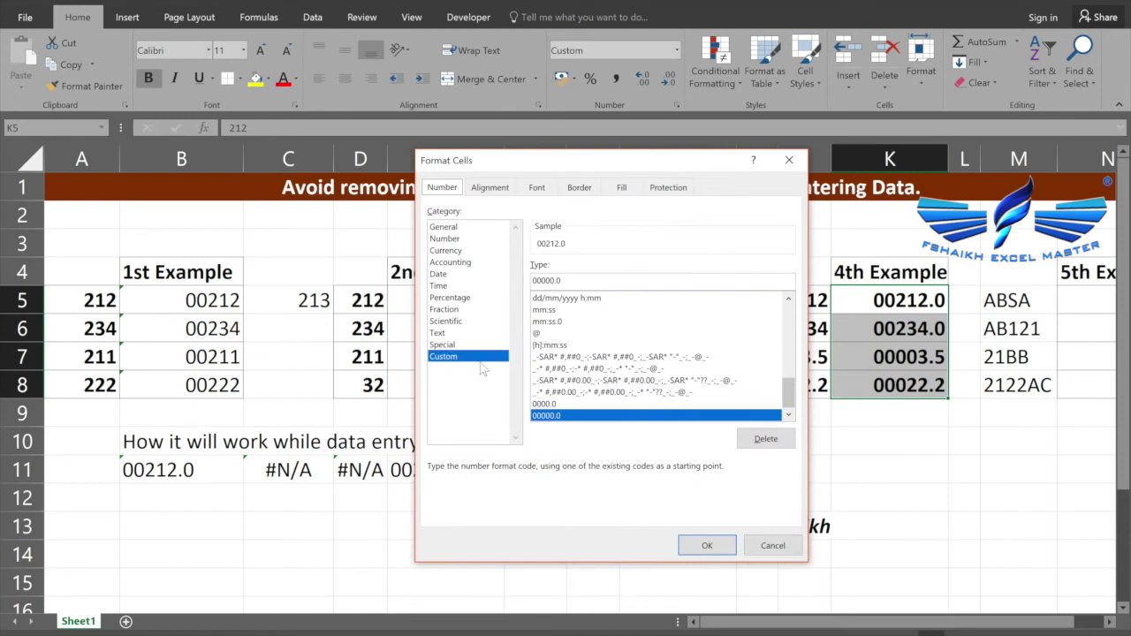
click(699, 540)
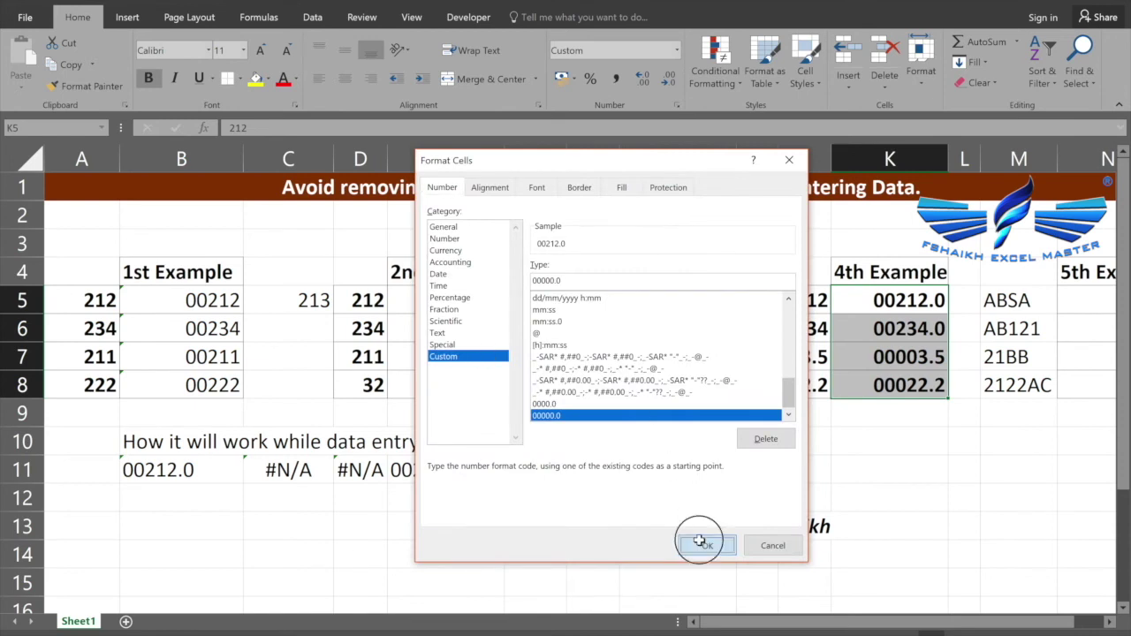
Enter 212 as the test value in B11, correcting the mistyped 121.
click(189, 477)
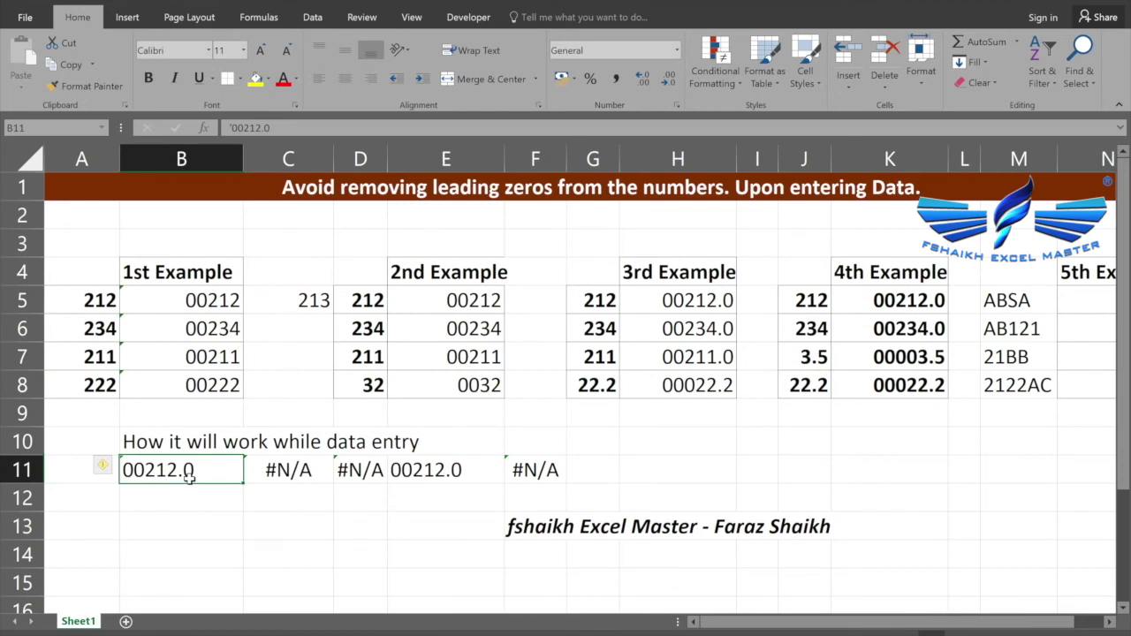
text(12)
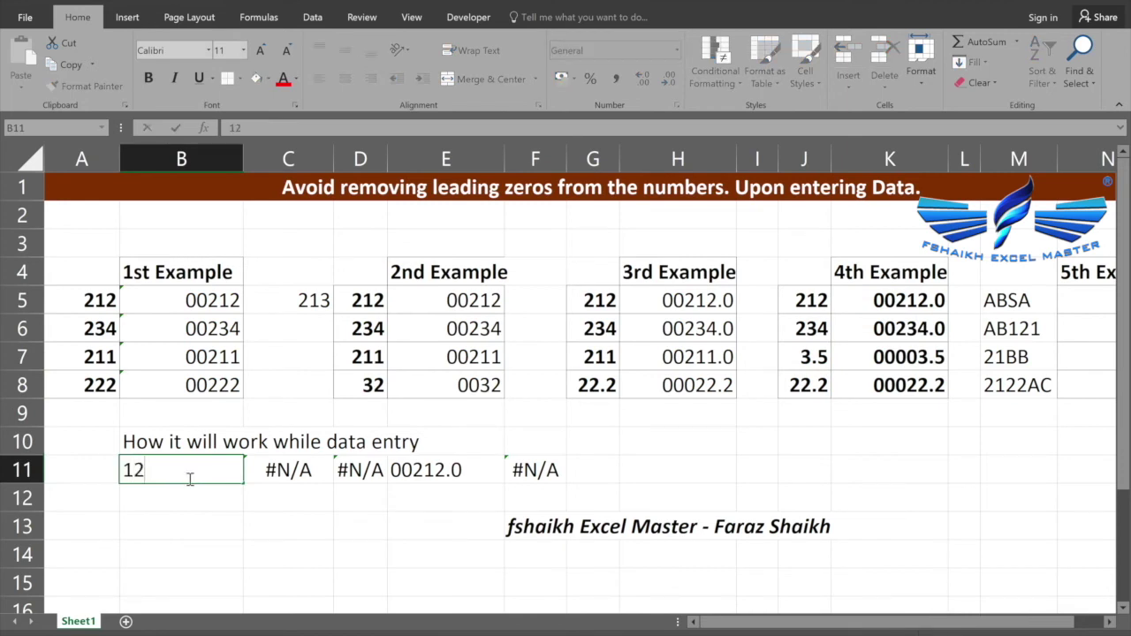
text(1)
key(BackSpace)
key(BackSpace)
key(BackSpace)
text(212)
click(754, 295)
key(Right)
key(Right)
key(Right)
key(Right)
key(Right)
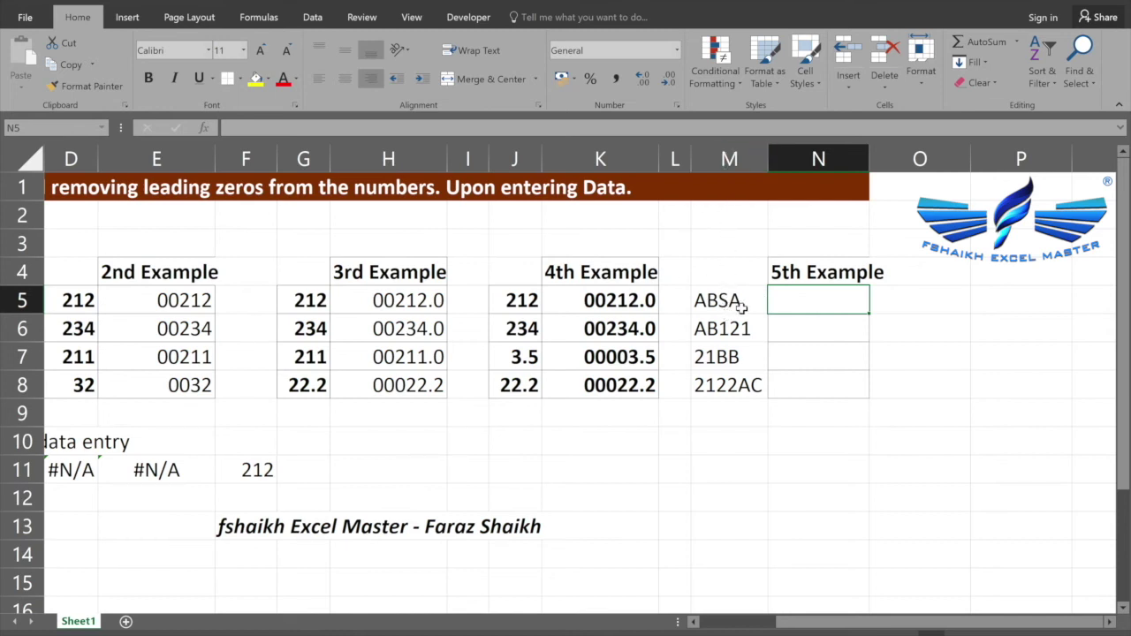
click(748, 303)
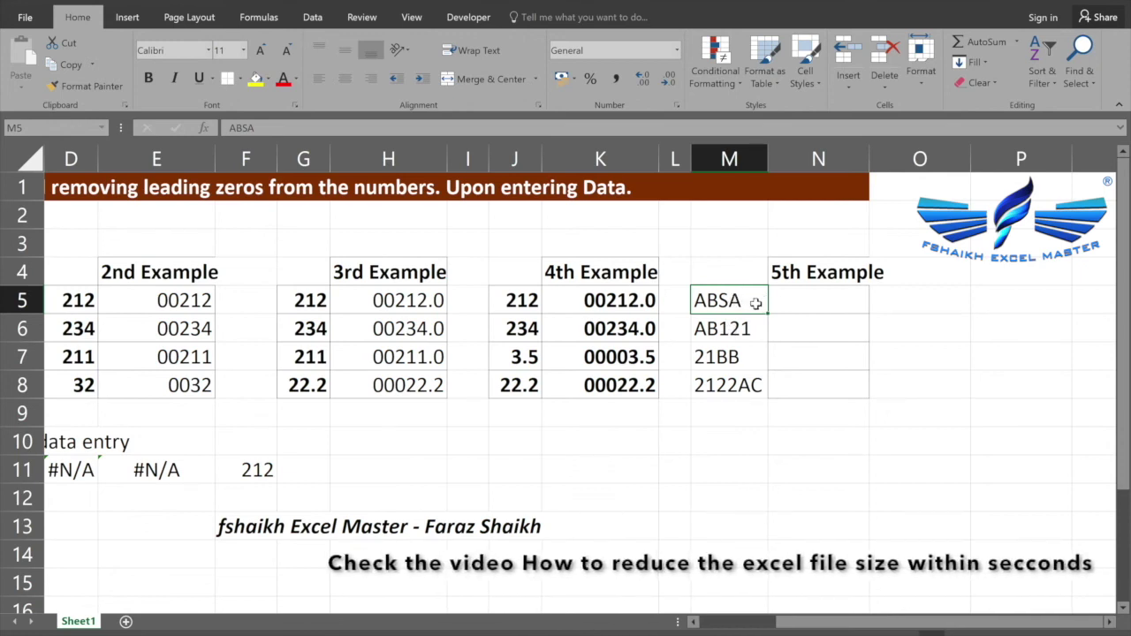
click(677, 105)
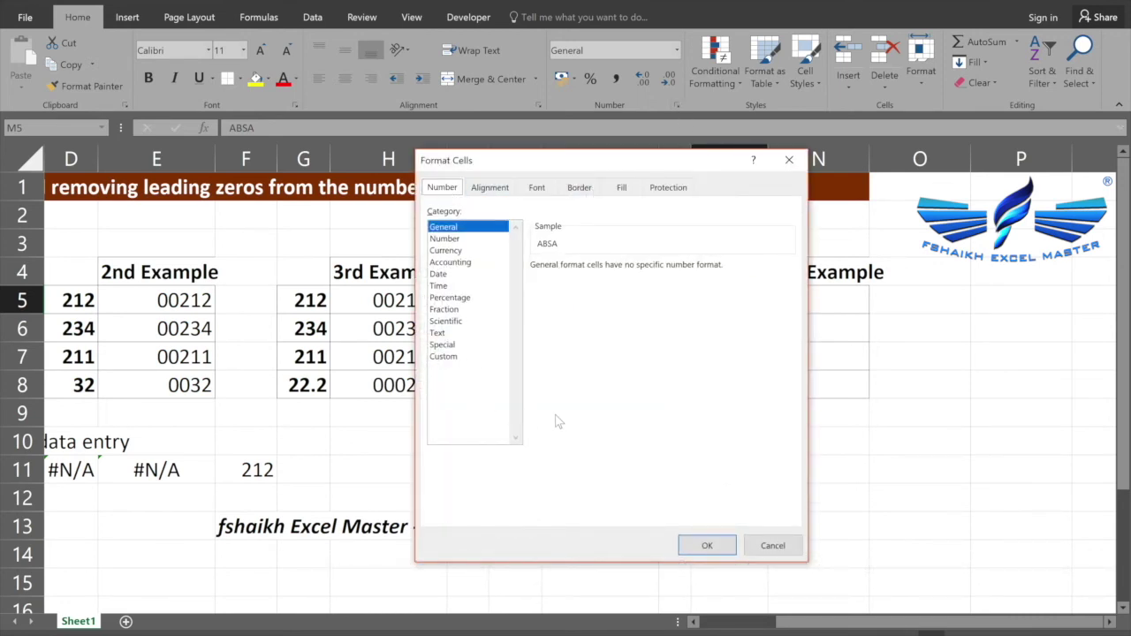
click(772, 546)
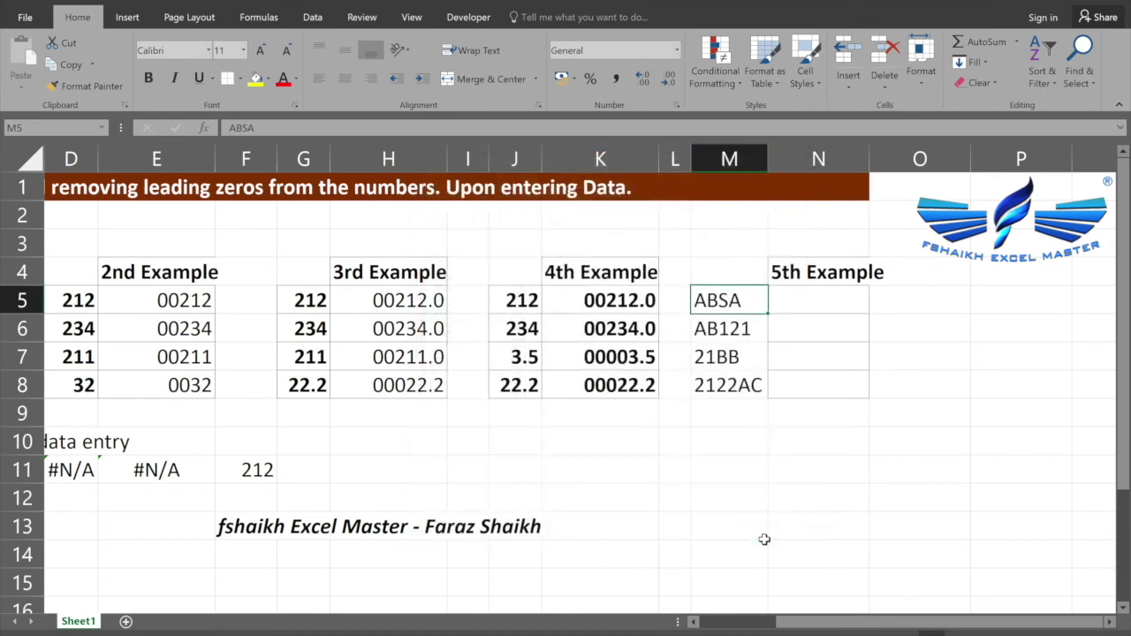
click(798, 302)
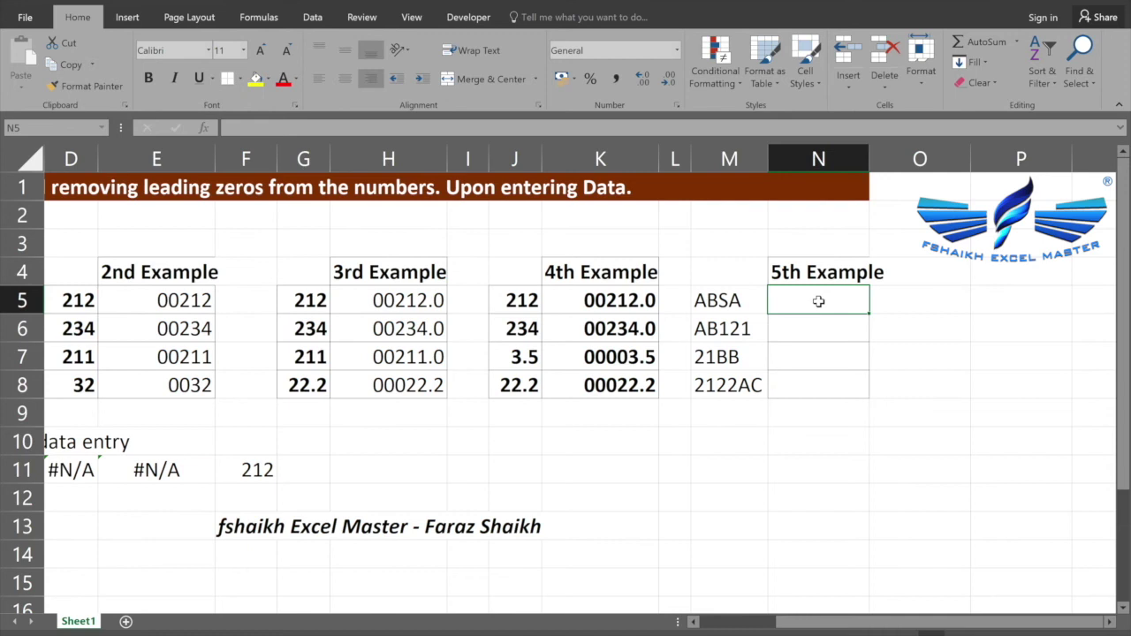
click(749, 298)
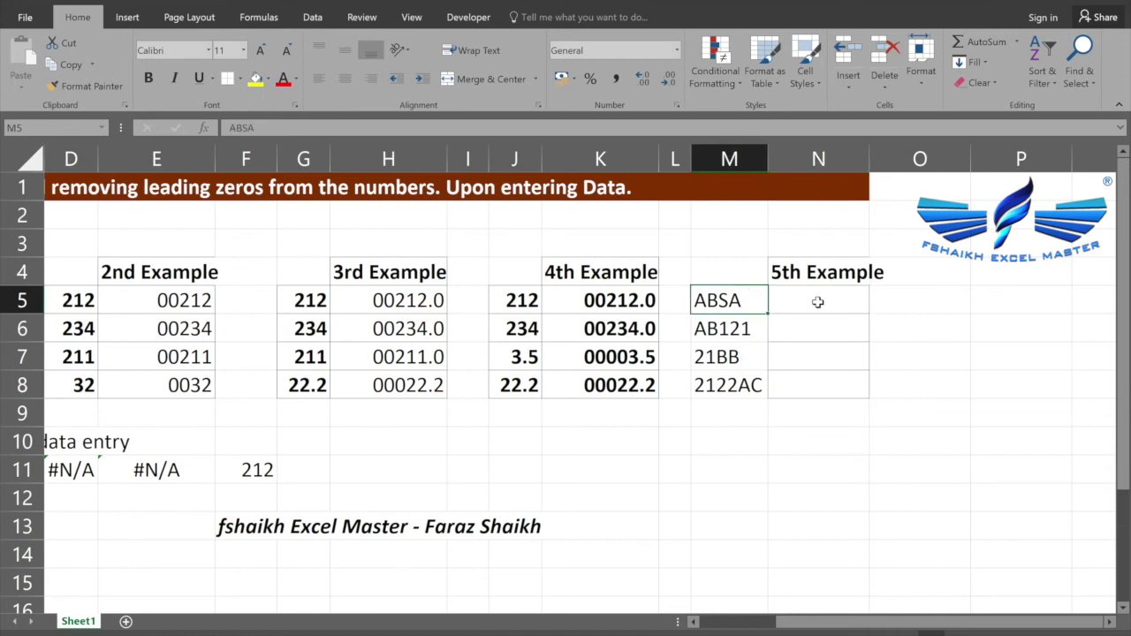
click(817, 302)
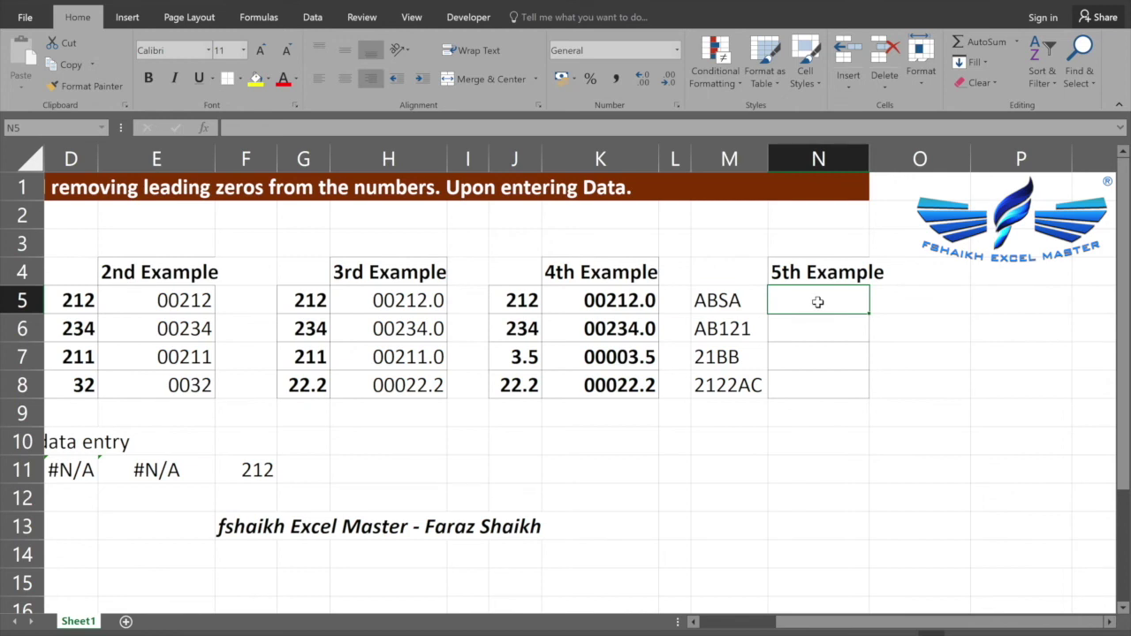
Enter =REPT("0",6-LEN(M5))&M5 in N5 to turn ABSA into 00ABSA.
text(=)
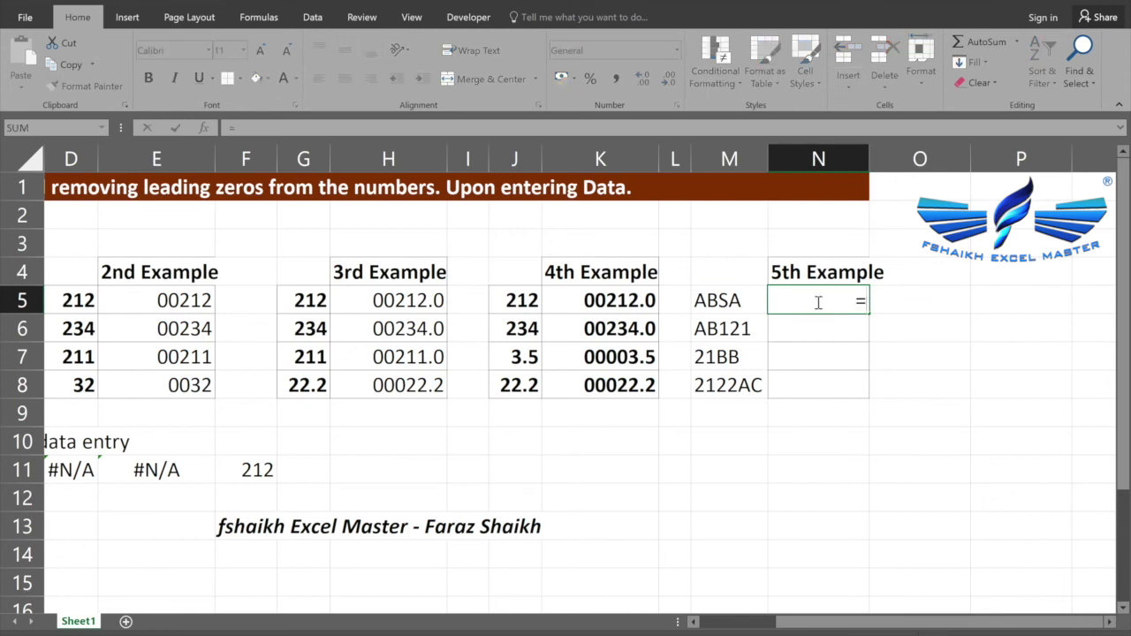
text(re)
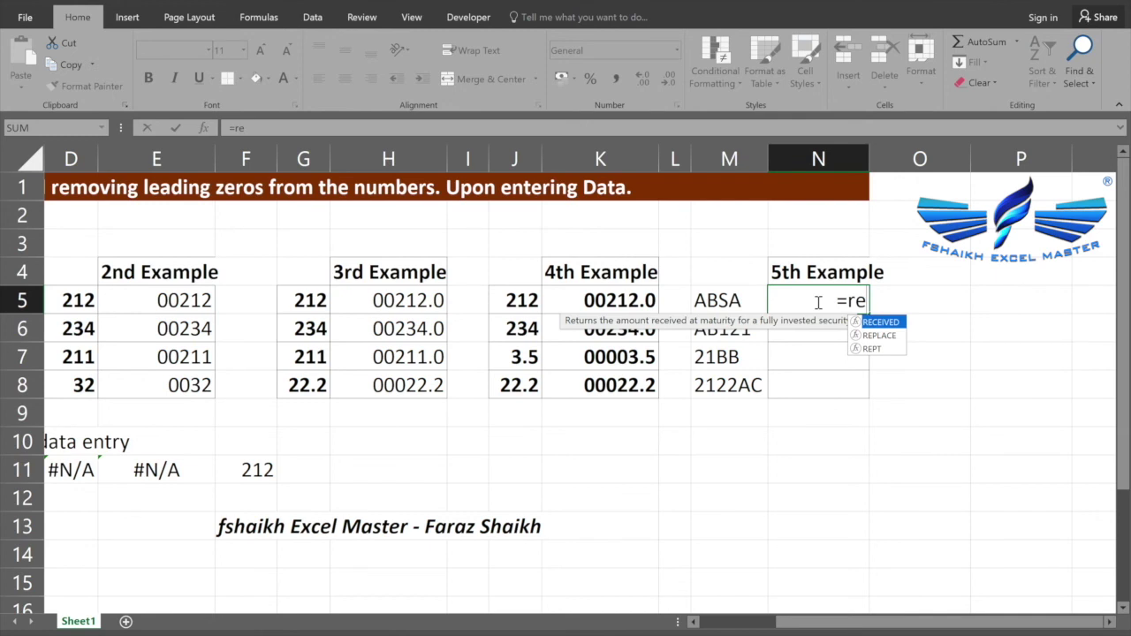
text(pt)
key(Tab)
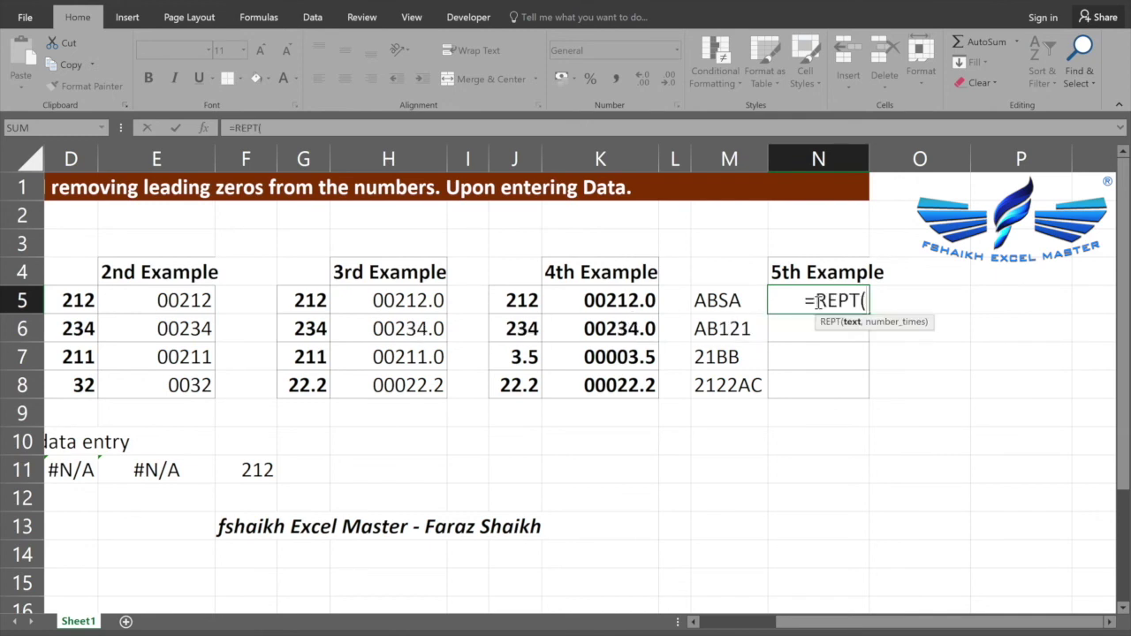
text(")
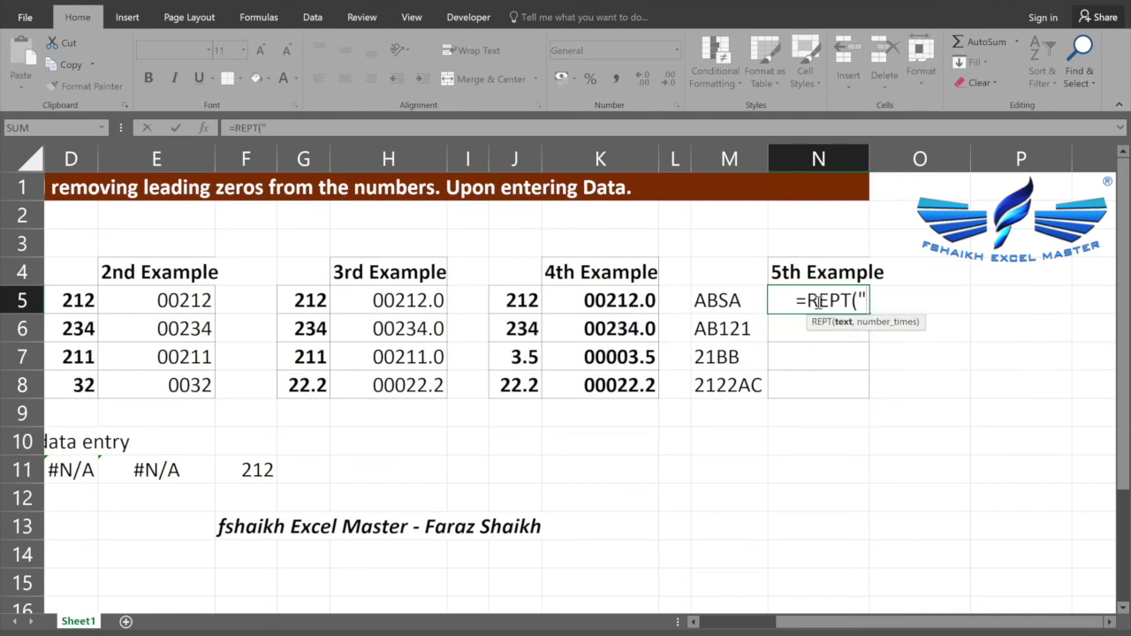
text(0",6)
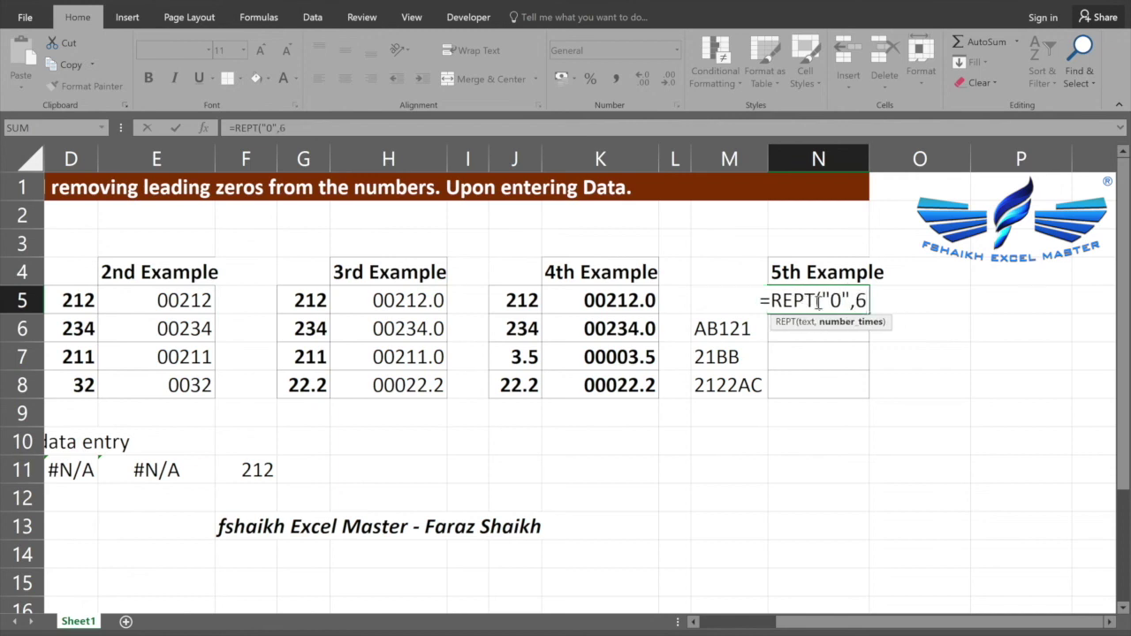
text(-len)
key(Tab)
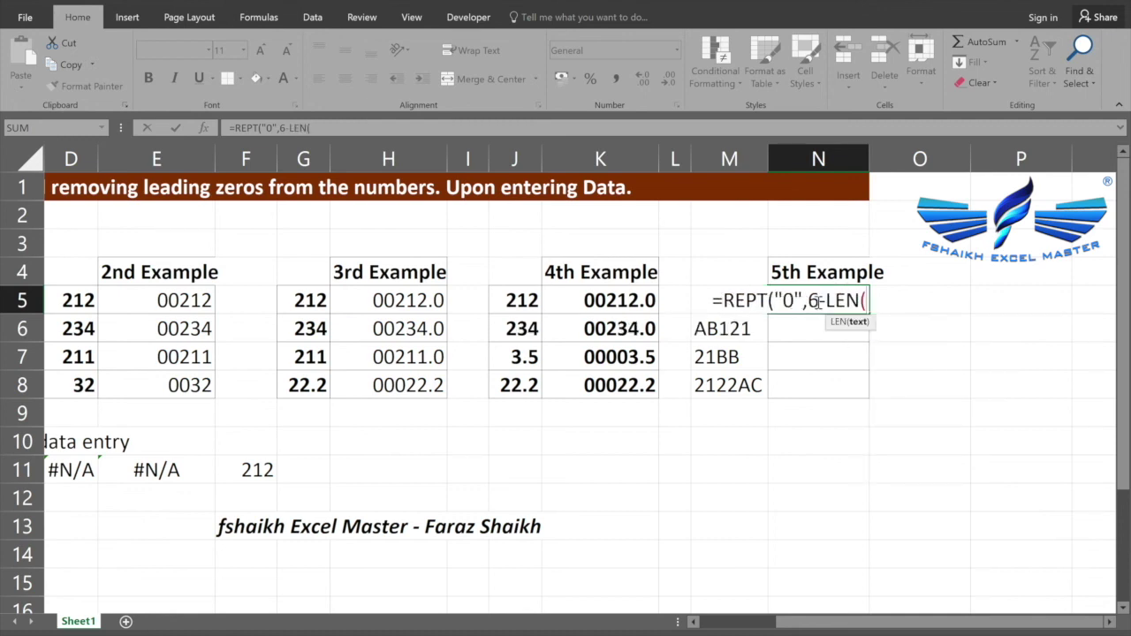
key(Left)
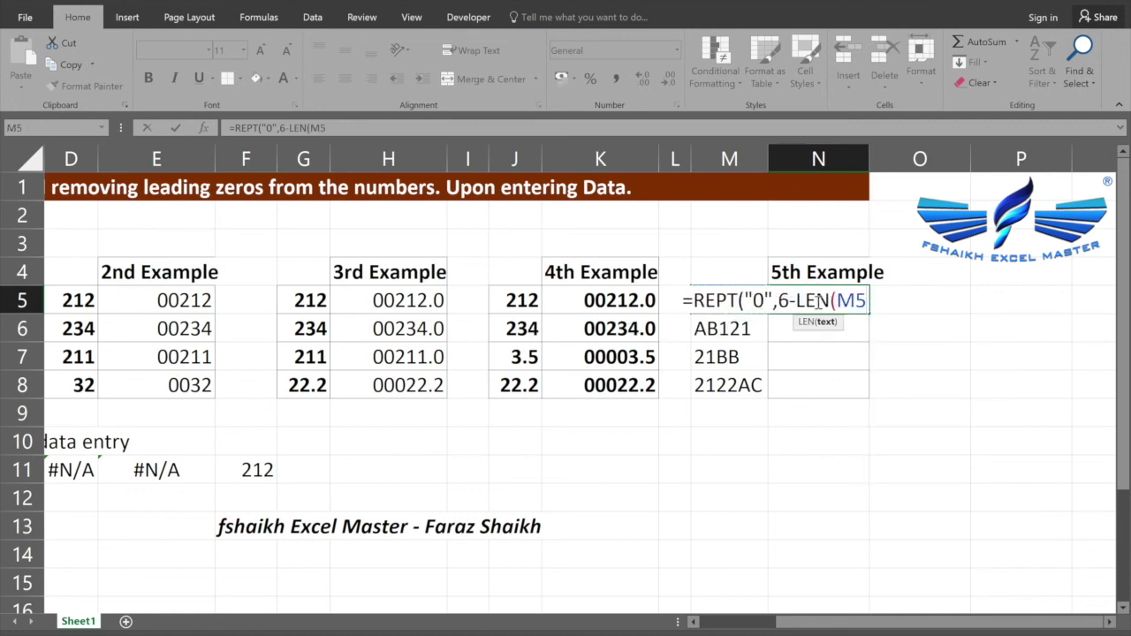
text())
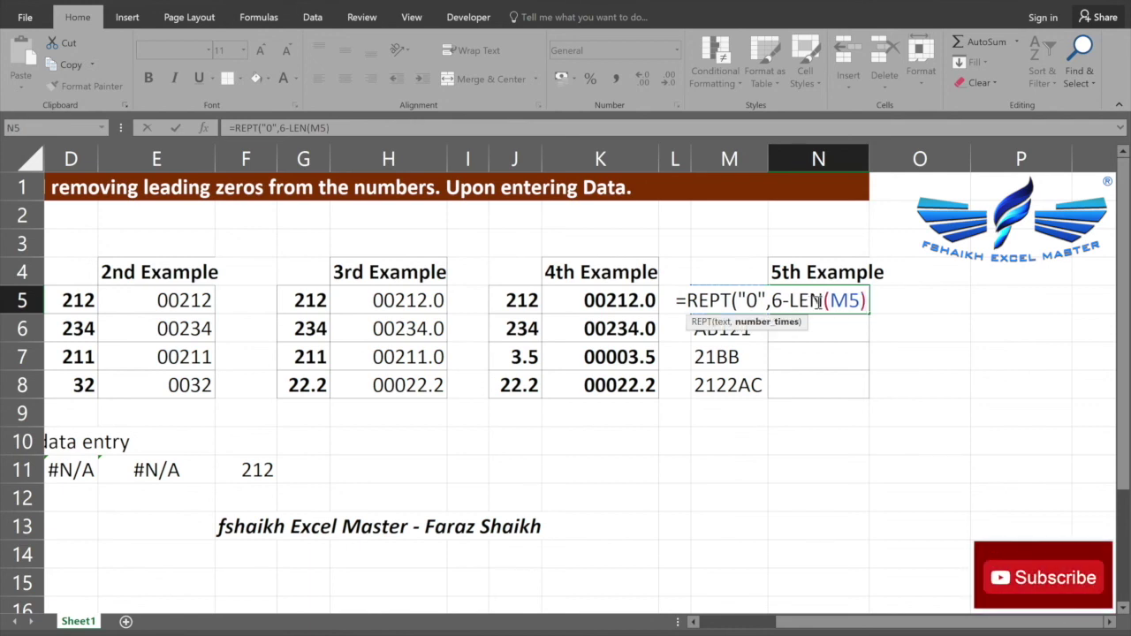
text())
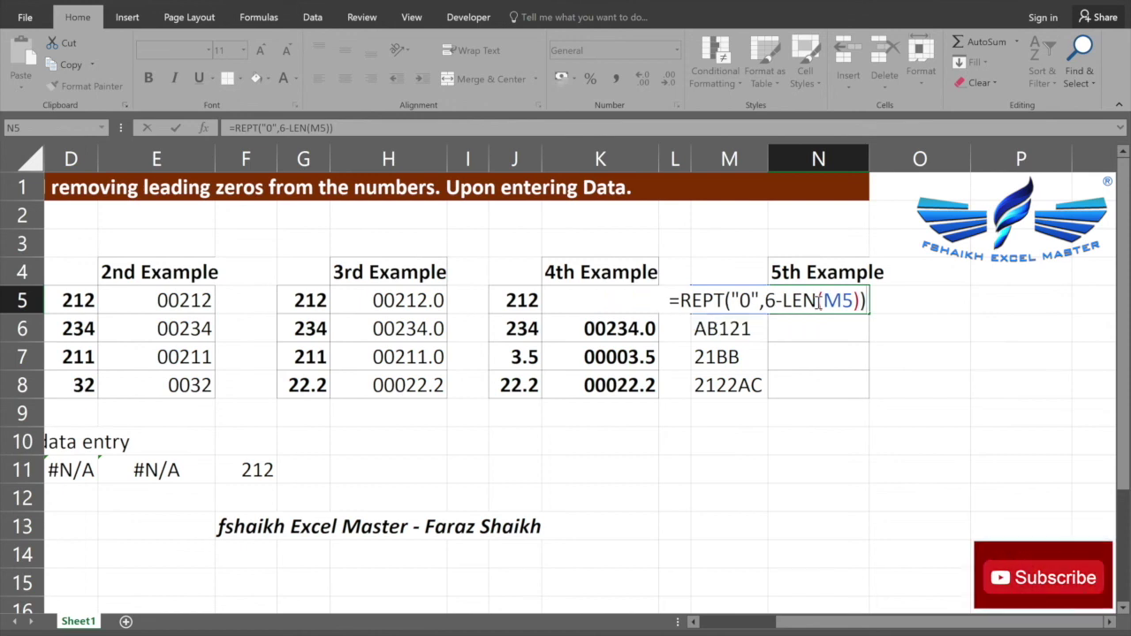
text(&)
key(Left)
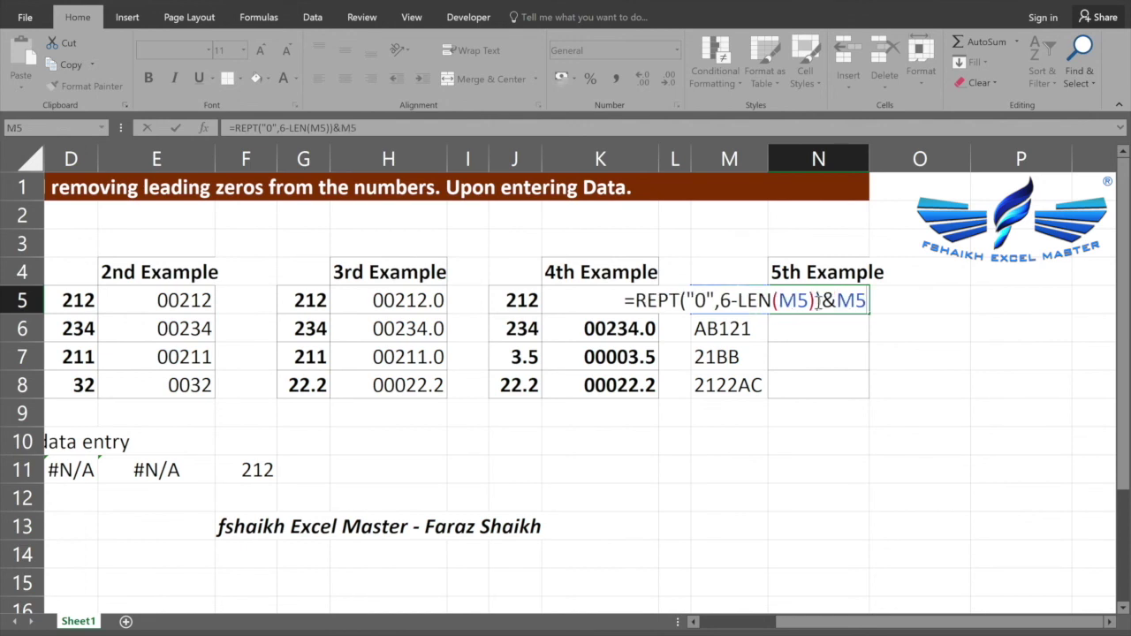
key(Return)
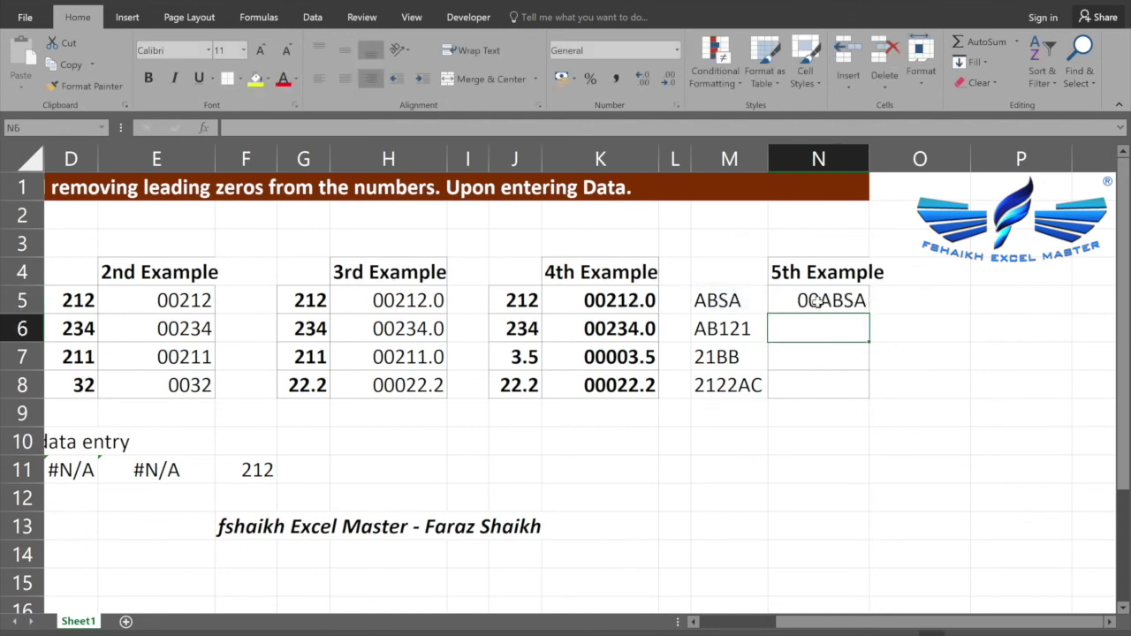
Copy the N5 padding formula down to N8 and inspect 0AB121, 0021BB and 2122AC.
click(850, 308)
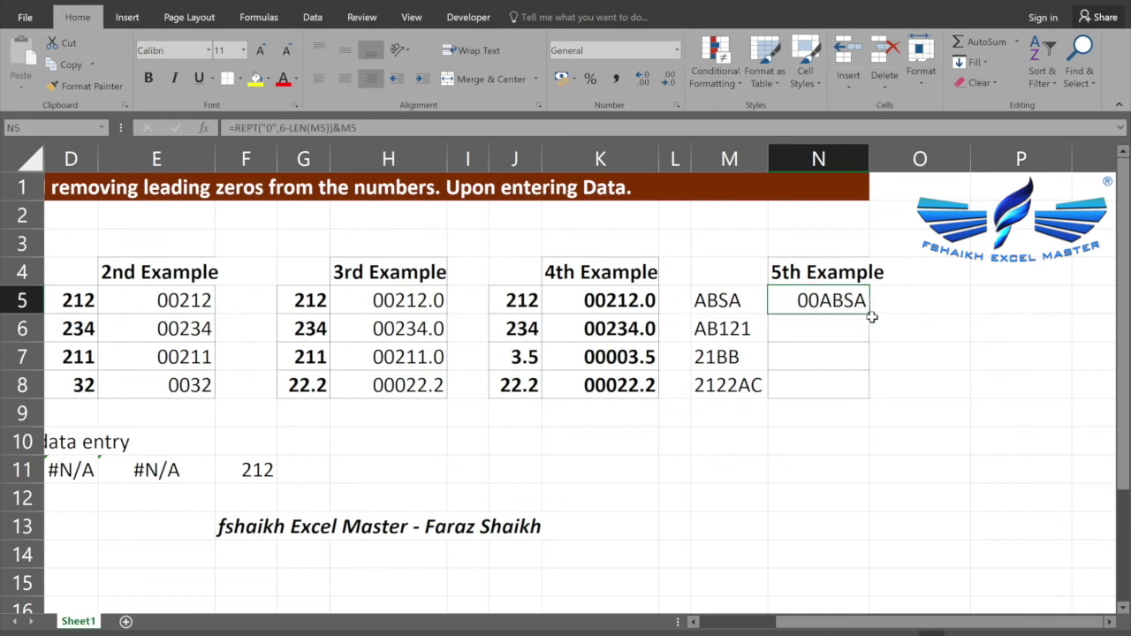
double_click(869, 313)
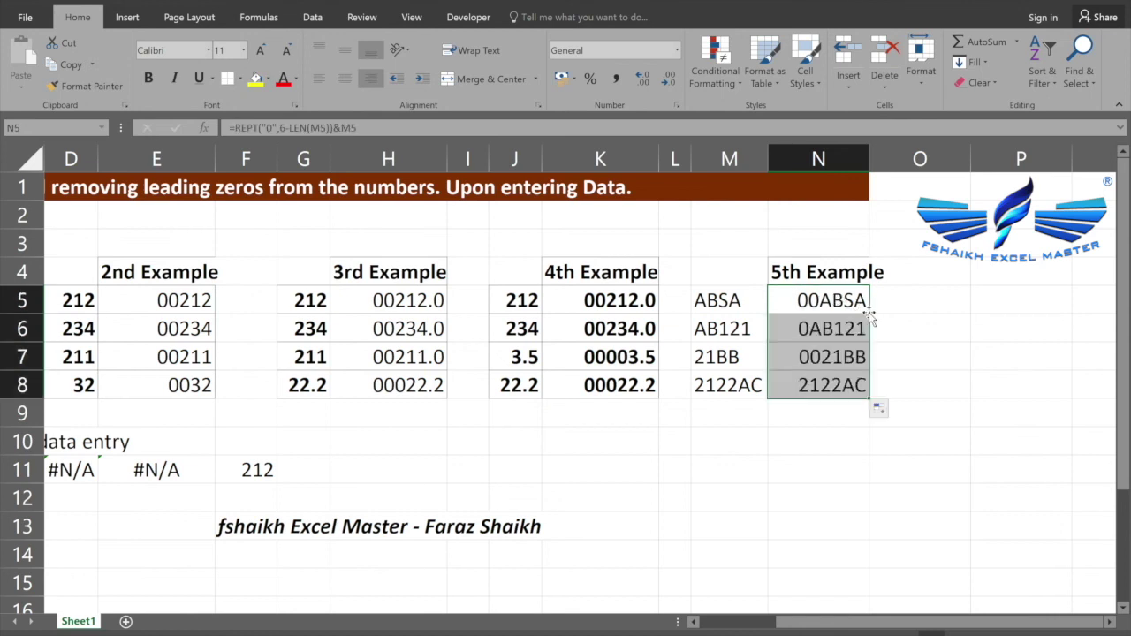
click(819, 366)
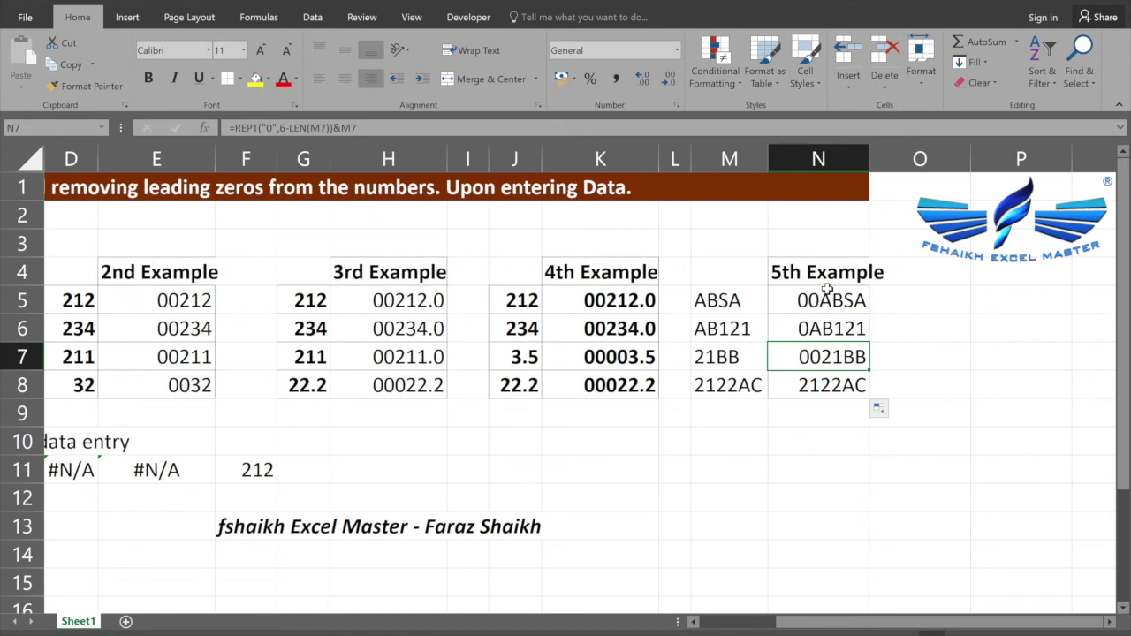
drag(827, 296, 820, 358)
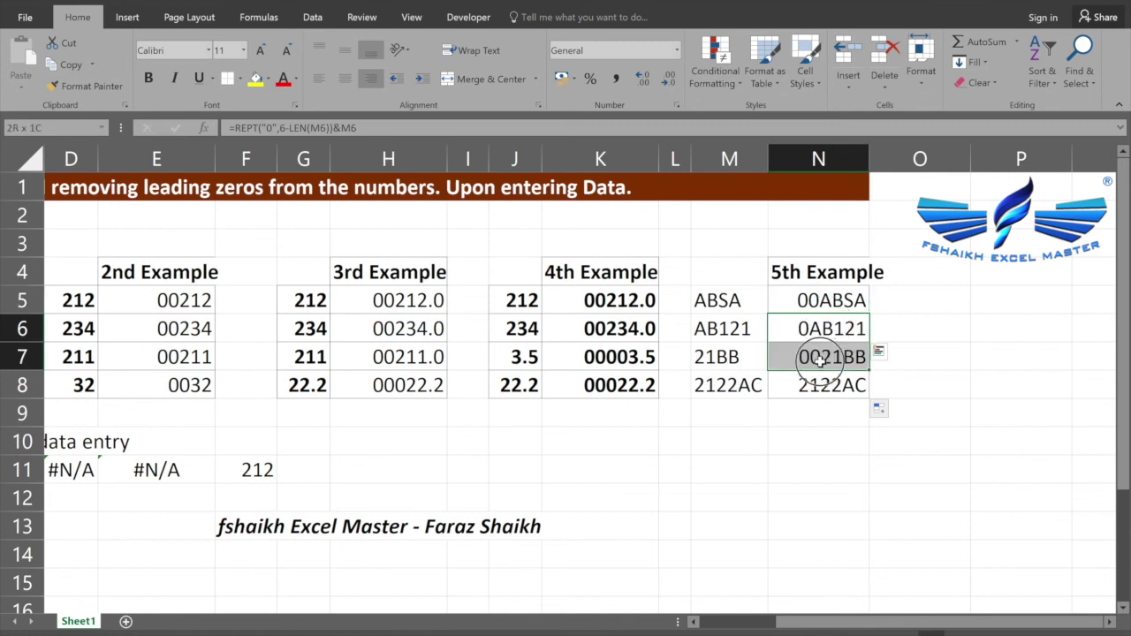
click(815, 302)
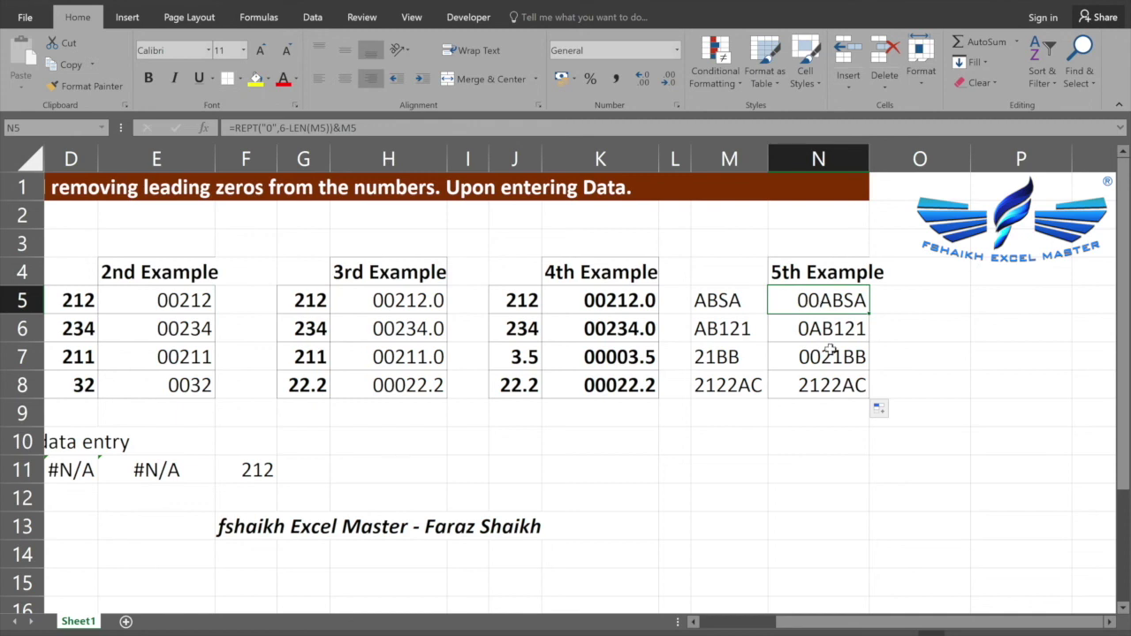
scroll(624, 314, left, 1)
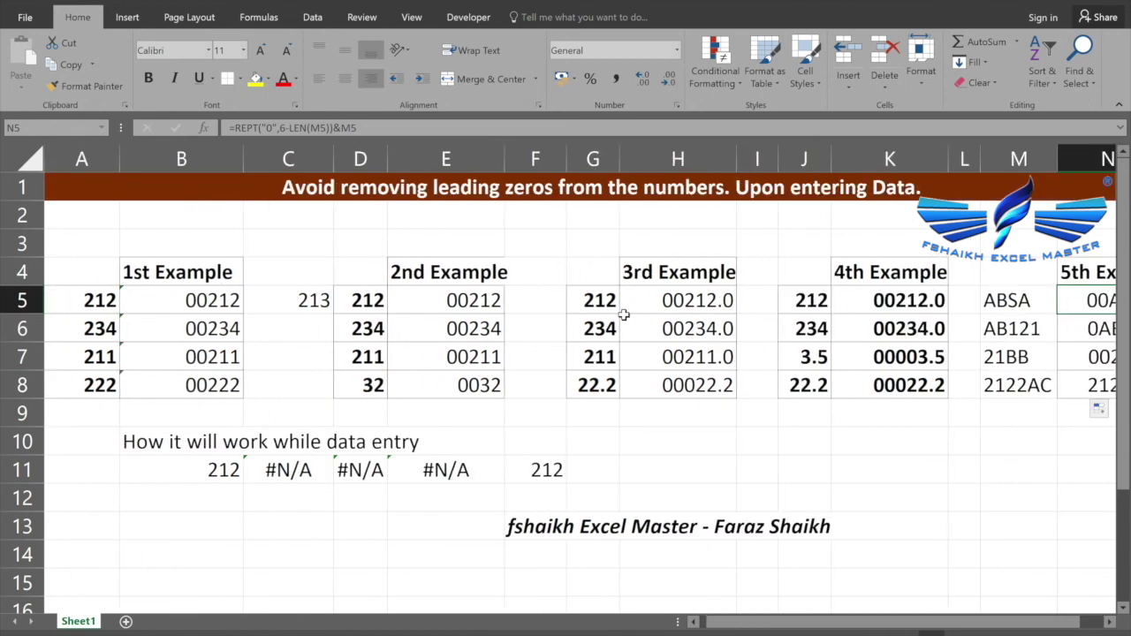